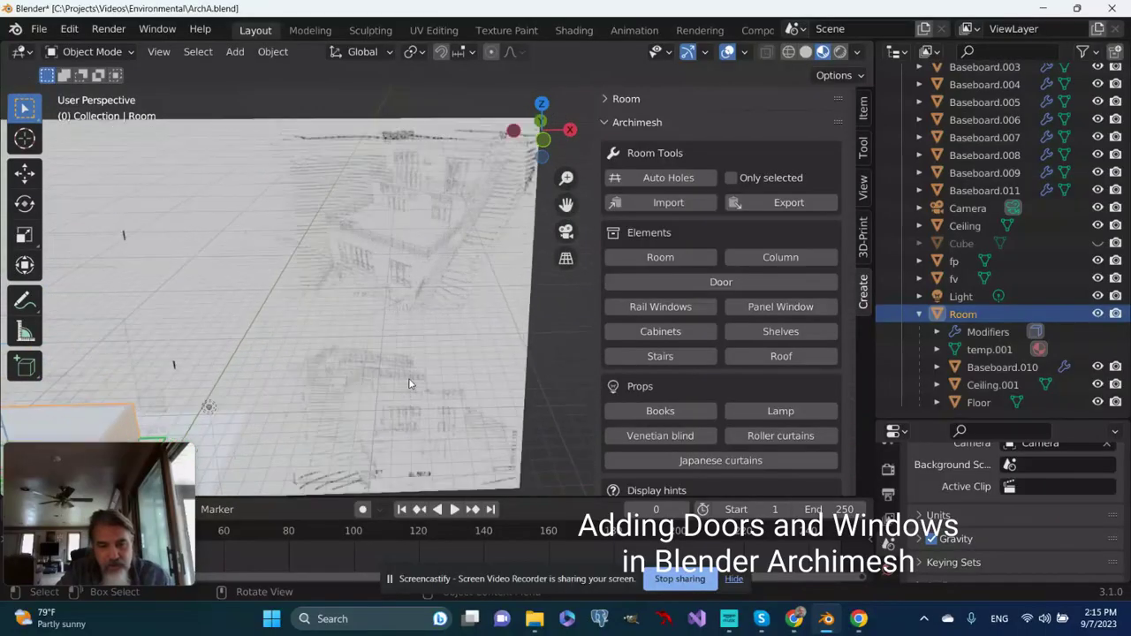
Orbit around the building reference and frame the Room object in the view.
middle_click_drag(189, 342, 285, 447)
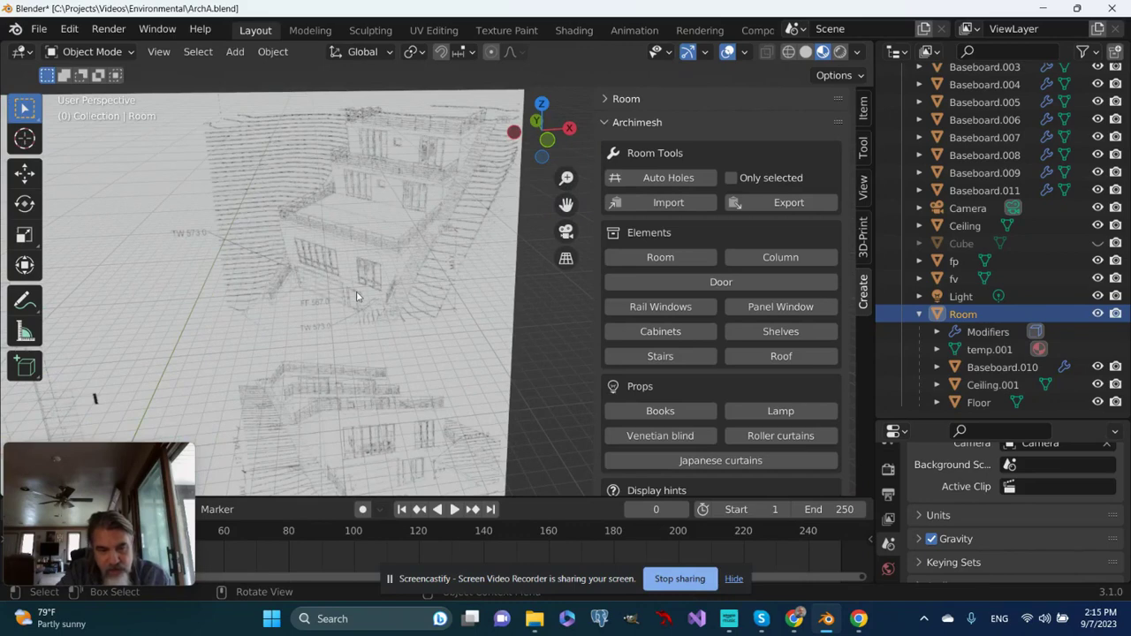
middle_click_drag(343, 384, 345, 451)
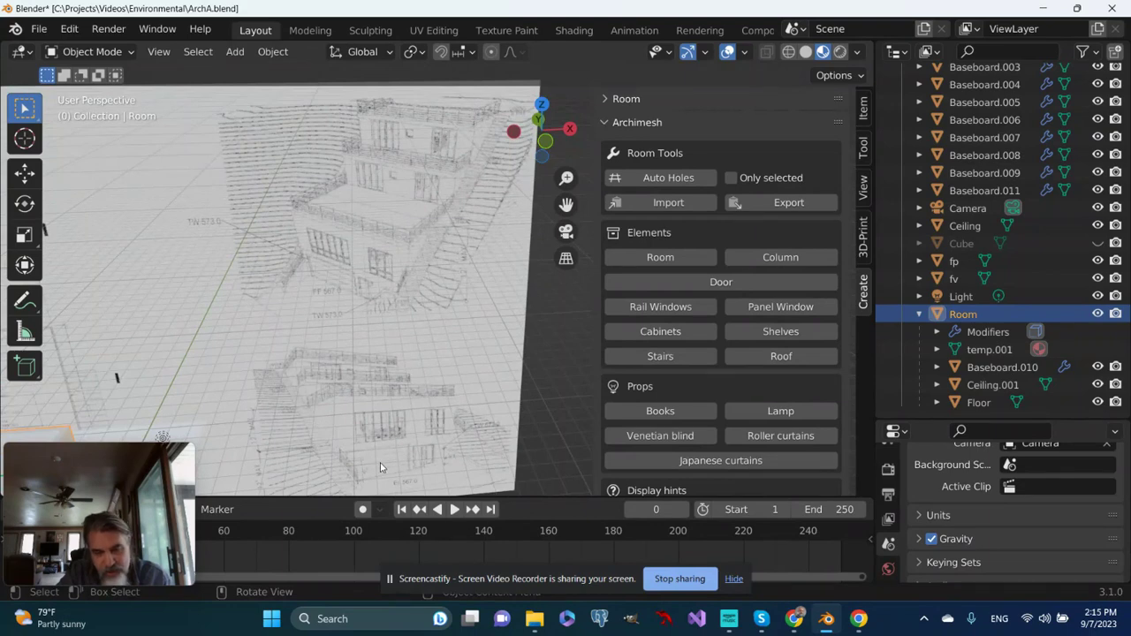
middle_click_drag(426, 454, 249, 412)
key("KP_Decimal")
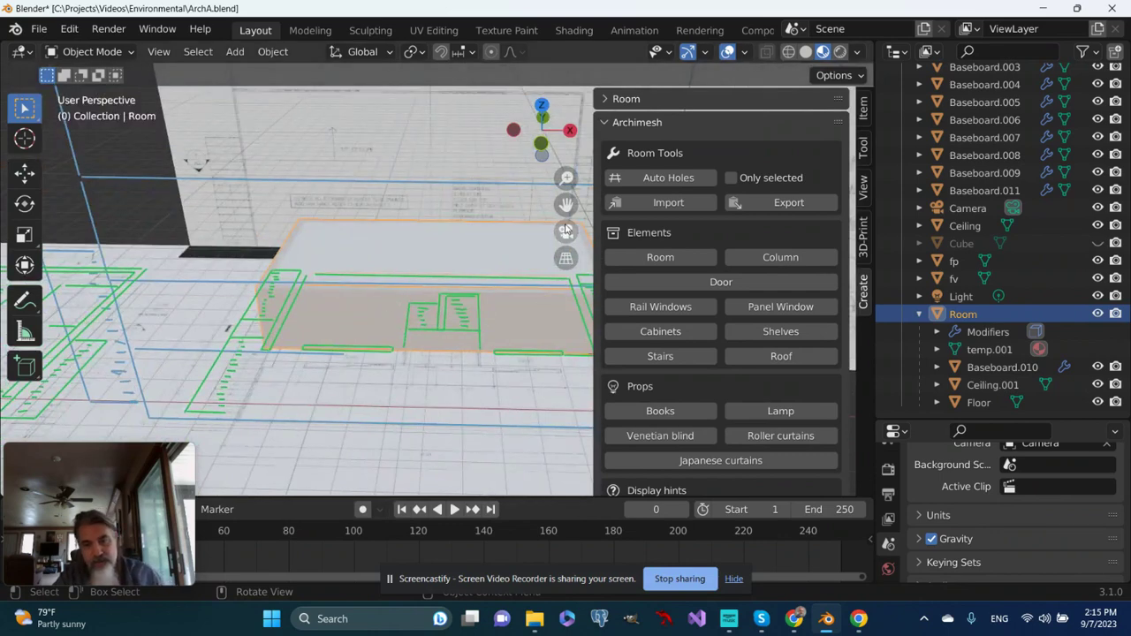
left_click_drag(566, 204, 228, 307)
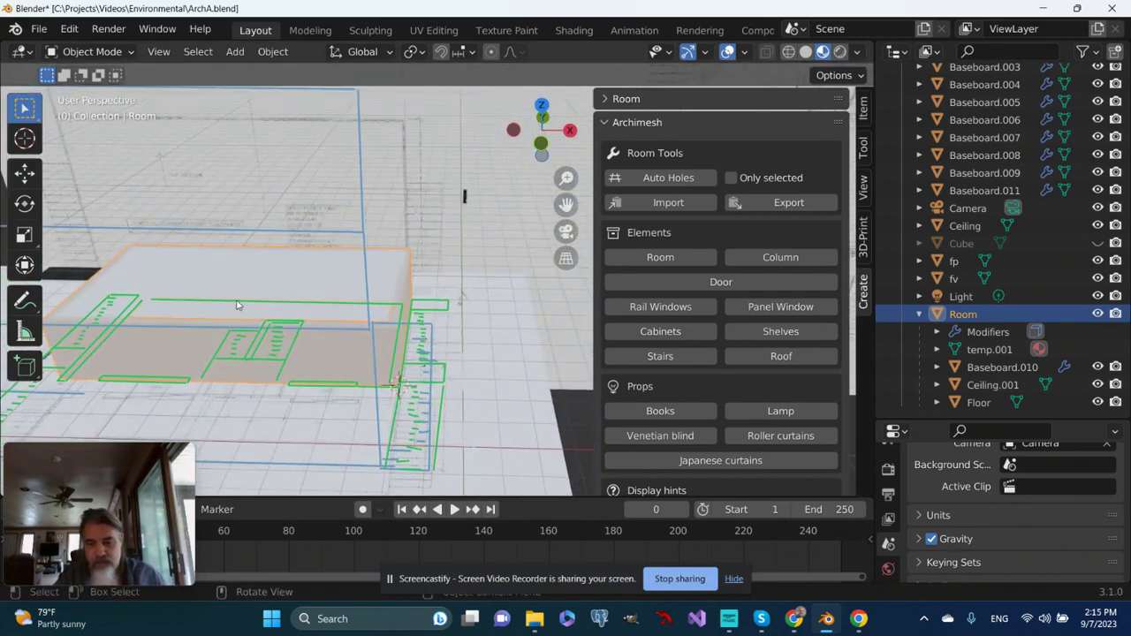
Switch to front orthographic view, zoomed in on the wall's right end beside the stairs.
key("KP_1")
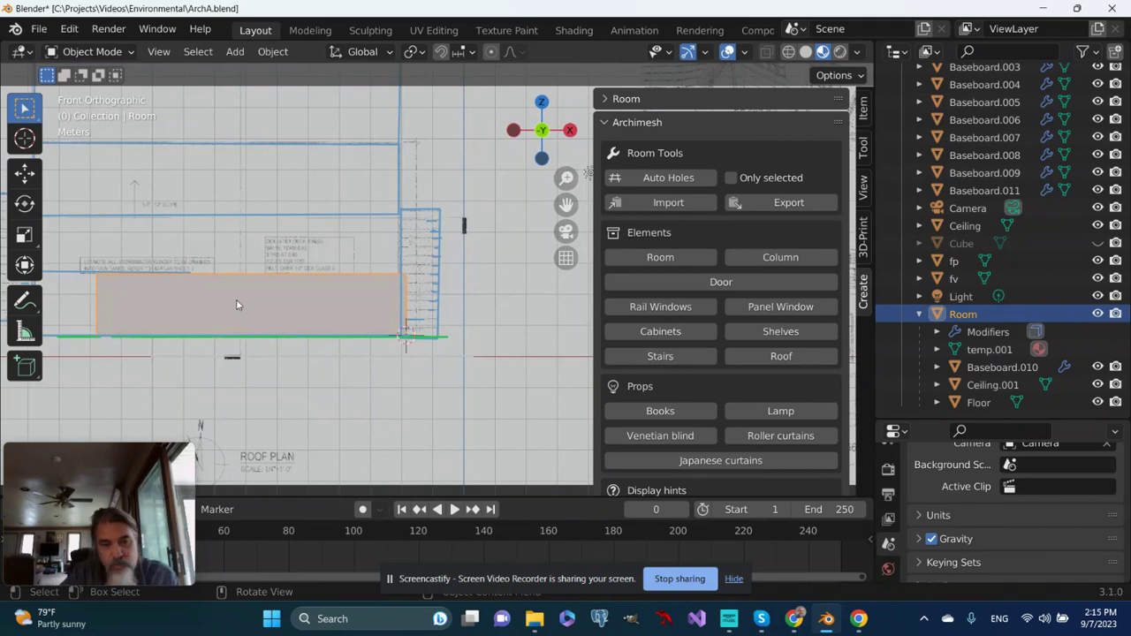
scroll(349, 340, "up", 2)
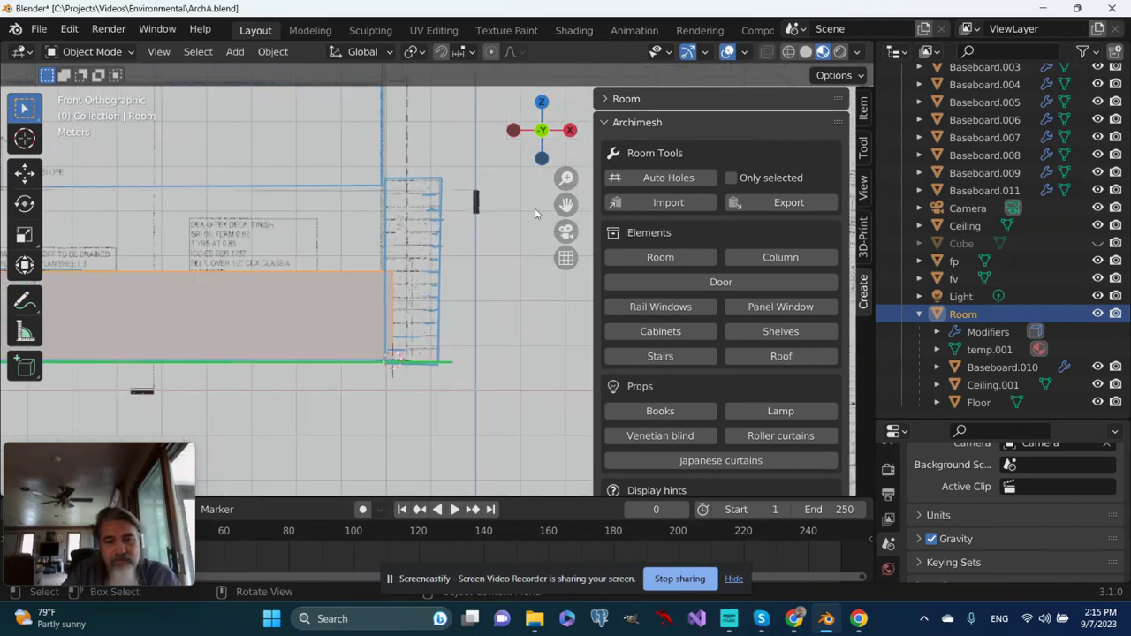
left_click_drag(566, 204, 695, 217)
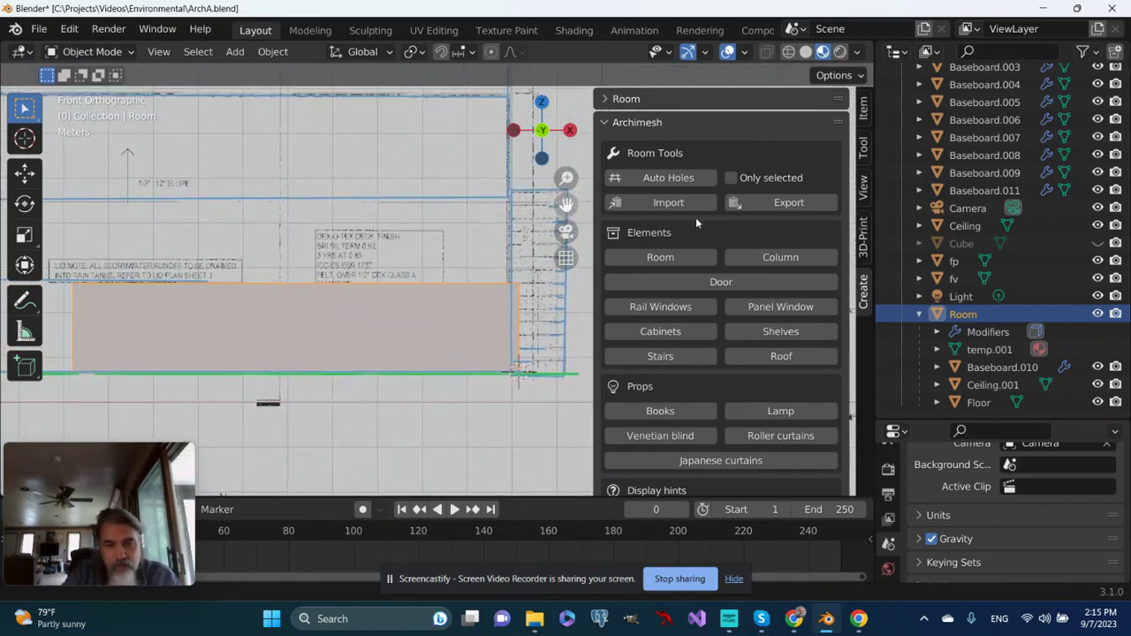
Add an Archimesh door to the wall and set its frame height to 1.71.
left_click(713, 284)
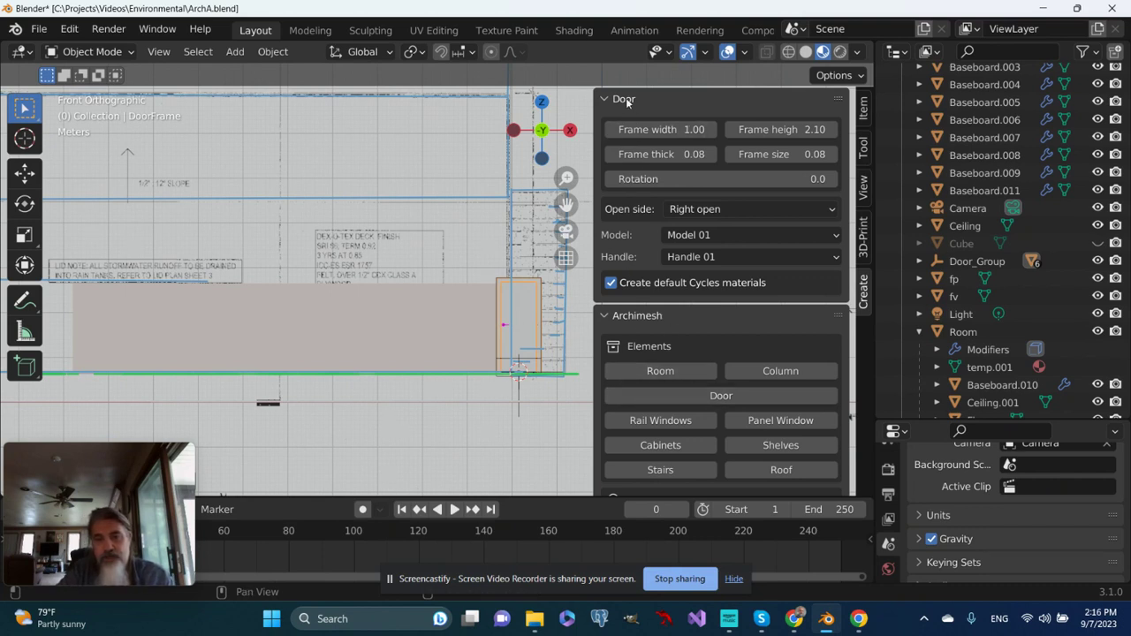
left_click(606, 317)
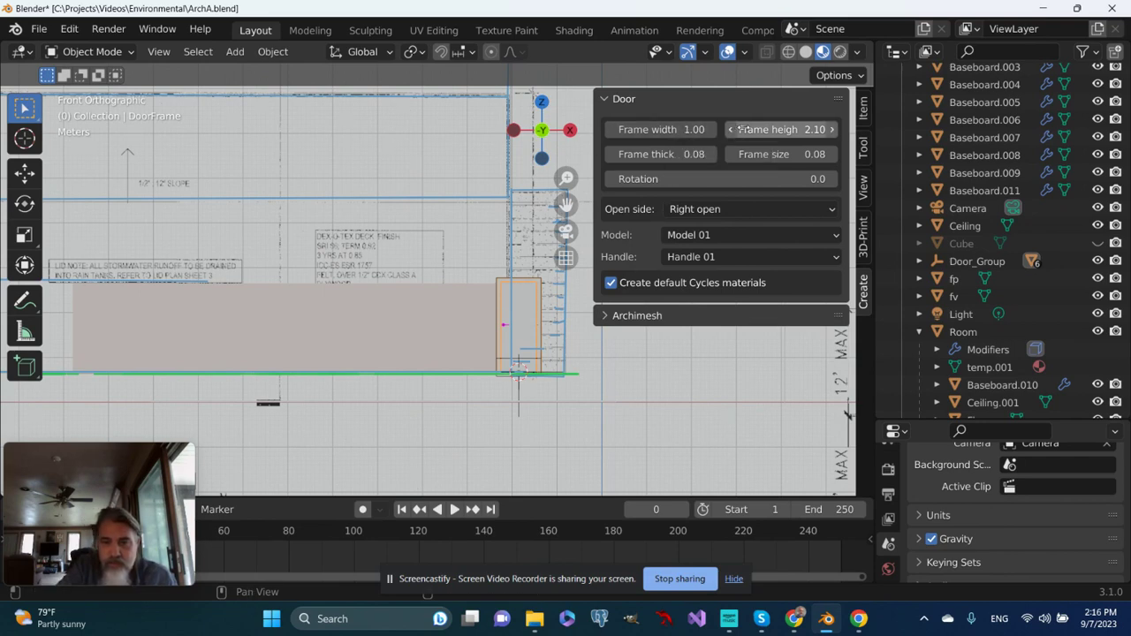
left_click_drag(742, 129, 744, 130)
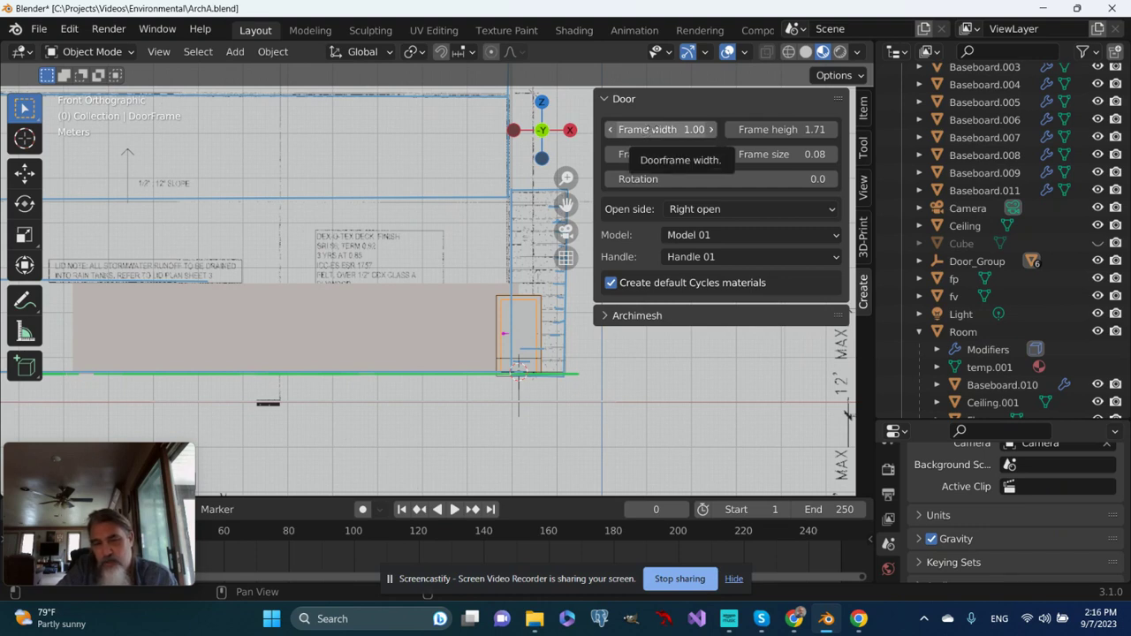
Set the door frame width to 4.50 and choose None for the handle.
left_click_drag(658, 130, 730, 137)
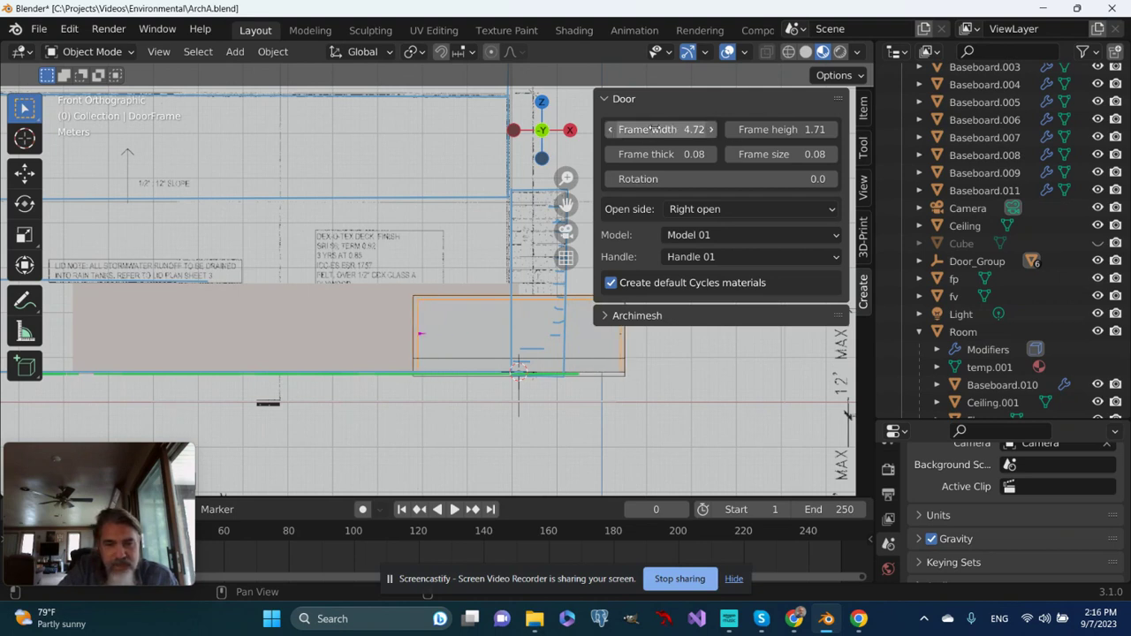
left_click(684, 133)
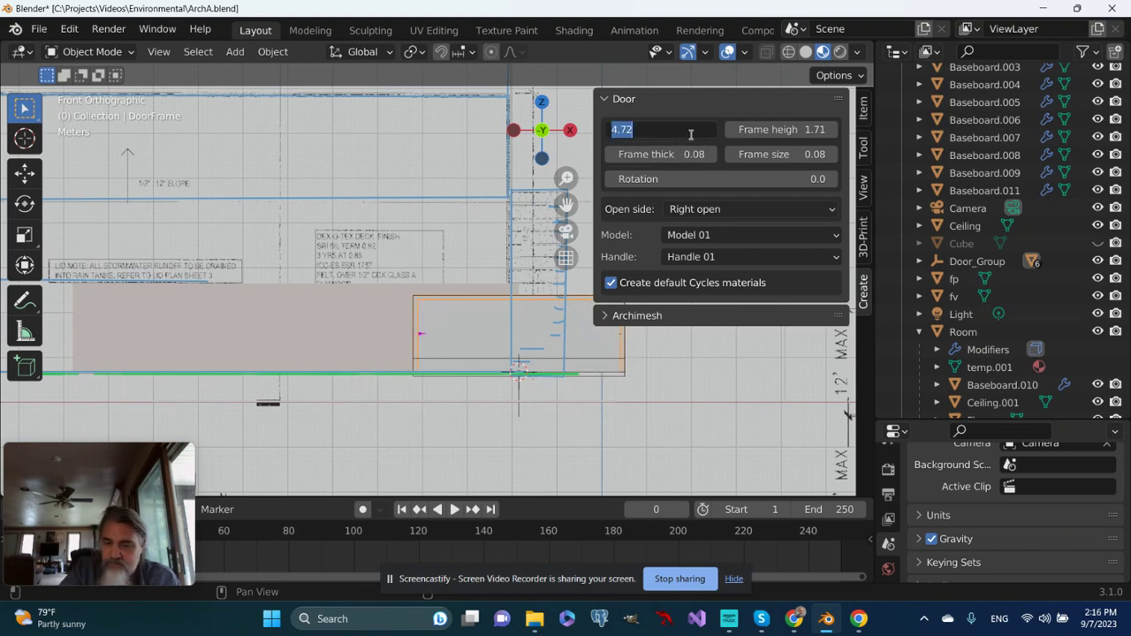
type("4.5")
key("Return")
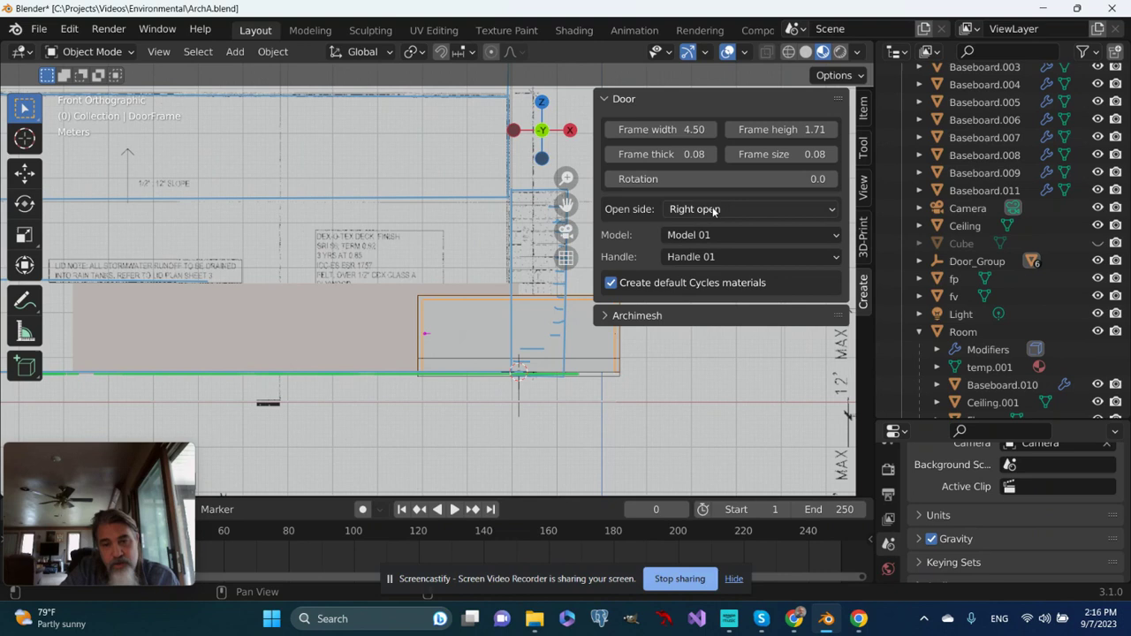
left_click(708, 258)
left_click(701, 356)
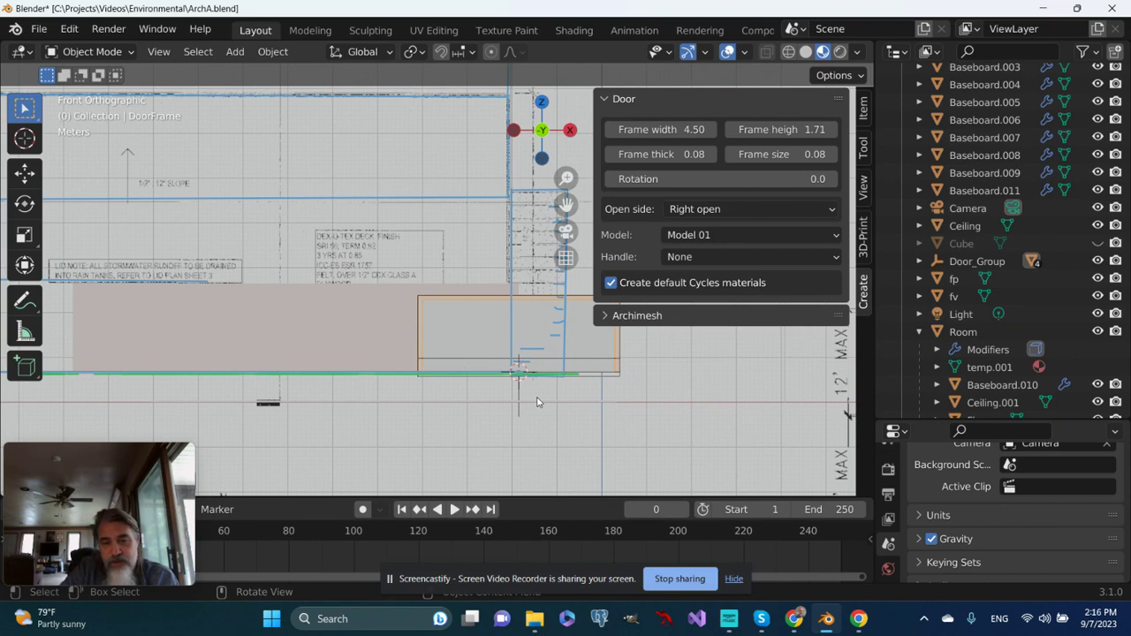
Slide Door_Group about 7.1 m left along X to the wall's left end.
left_click(971, 261)
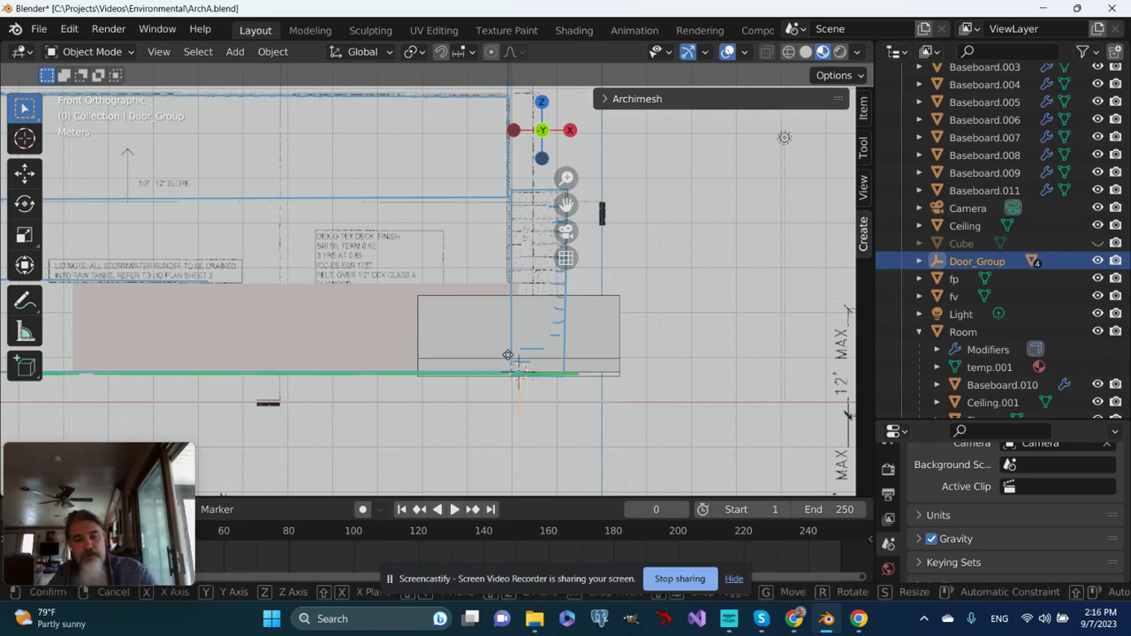
key("g")
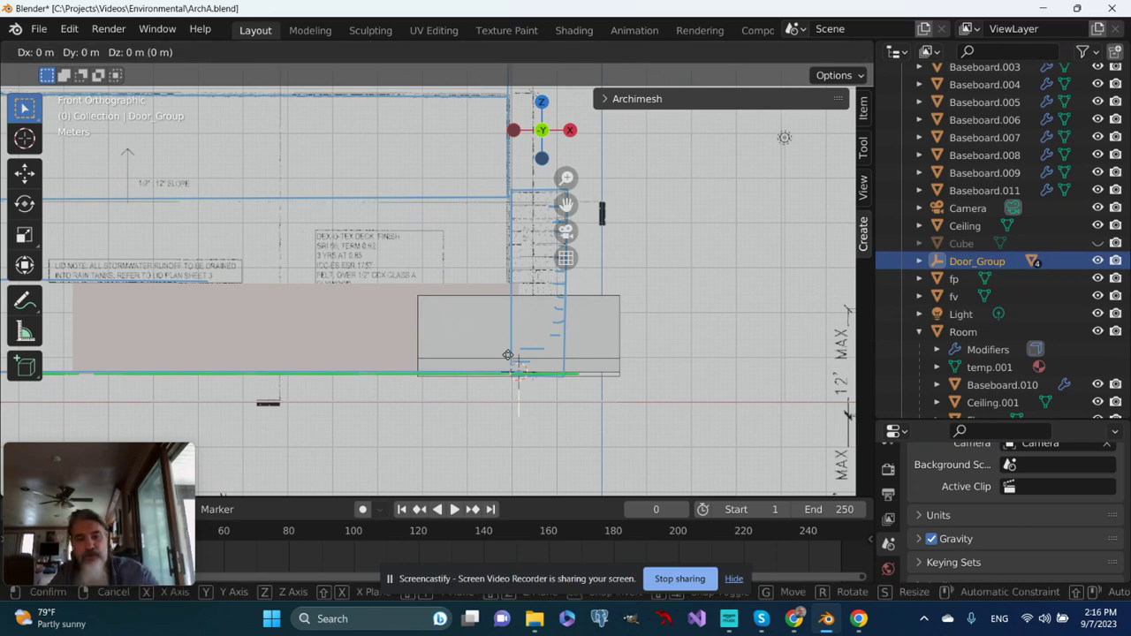
key("x")
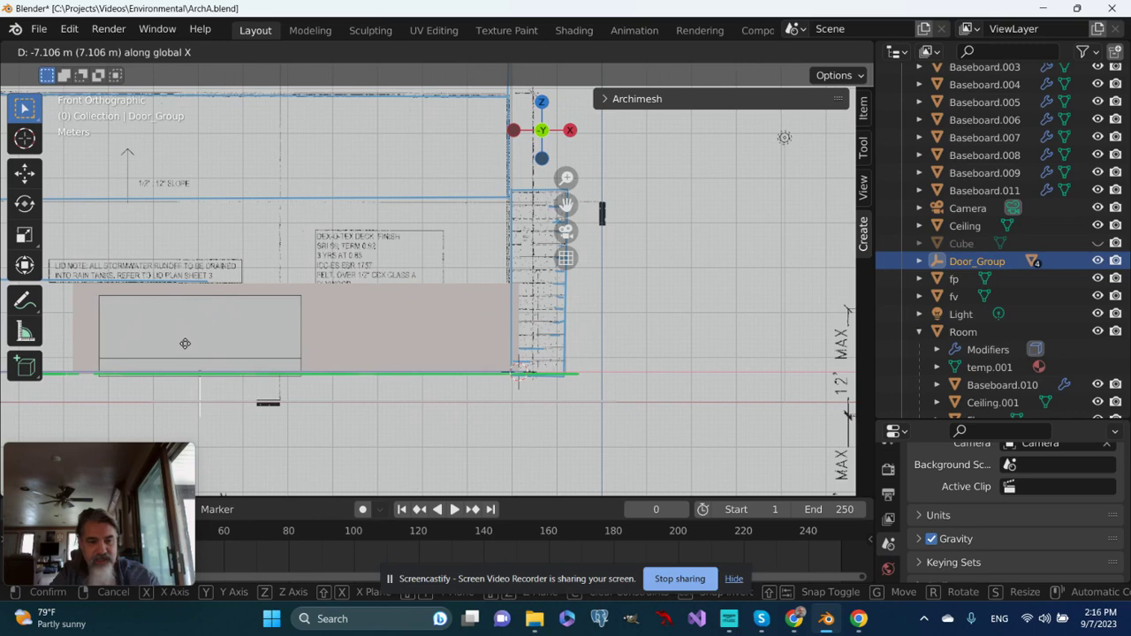
left_click(176, 345)
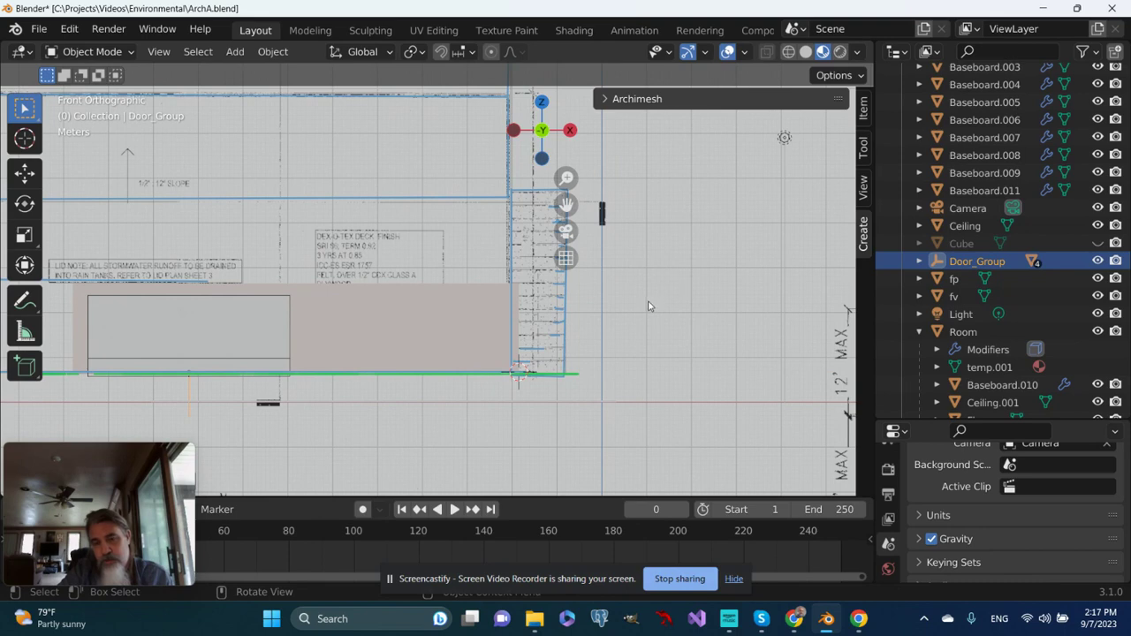
Zoom out, pan past the elevation reference, and zoom in on the wall beside the garage door.
scroll(648, 307, "down", 1)
scroll(748, 220, "down", 1)
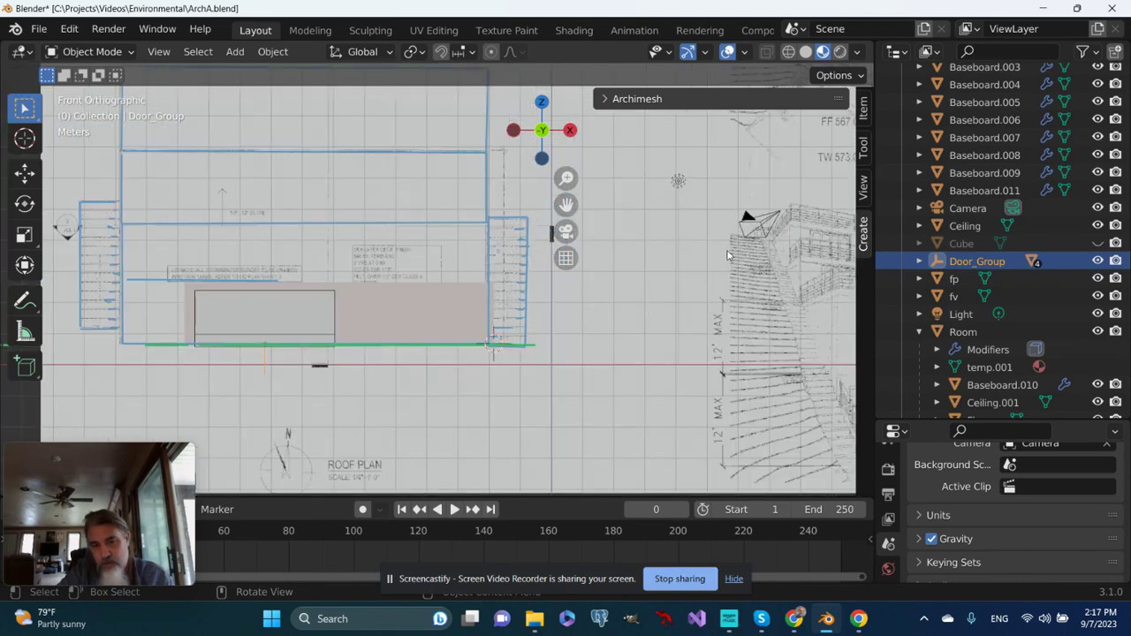
mouse_move(566, 204)
left_mouse_down()
mouse_move(448, 201)
mouse_move(274, 162)
left_mouse_up()
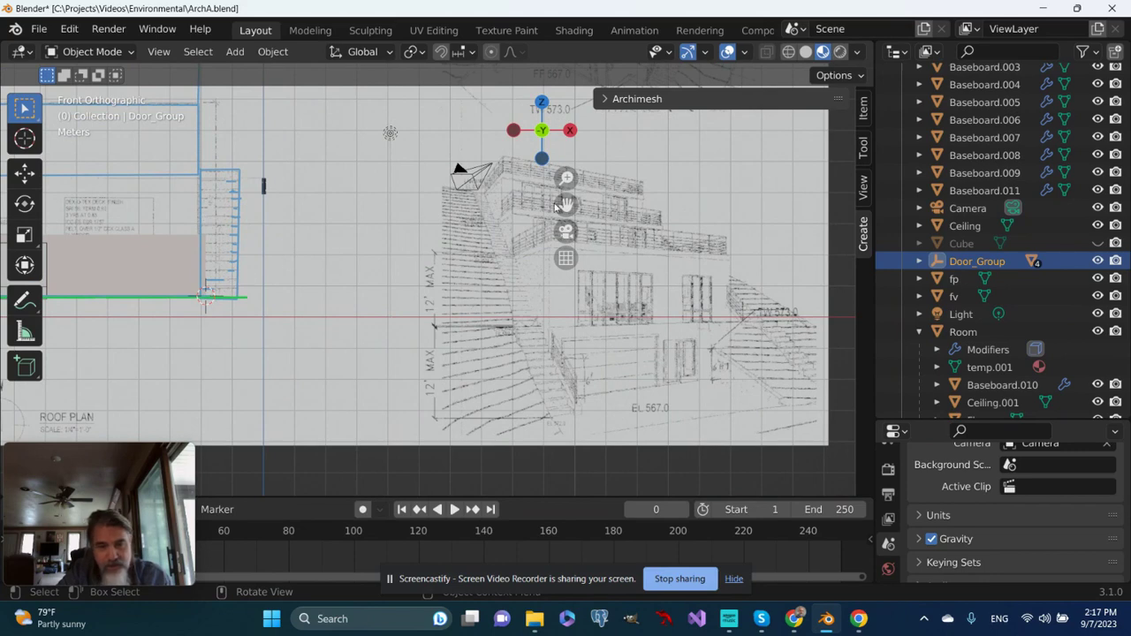
left_click_drag(565, 205, 896, 229)
left_click_drag(536, 327, 441, 232)
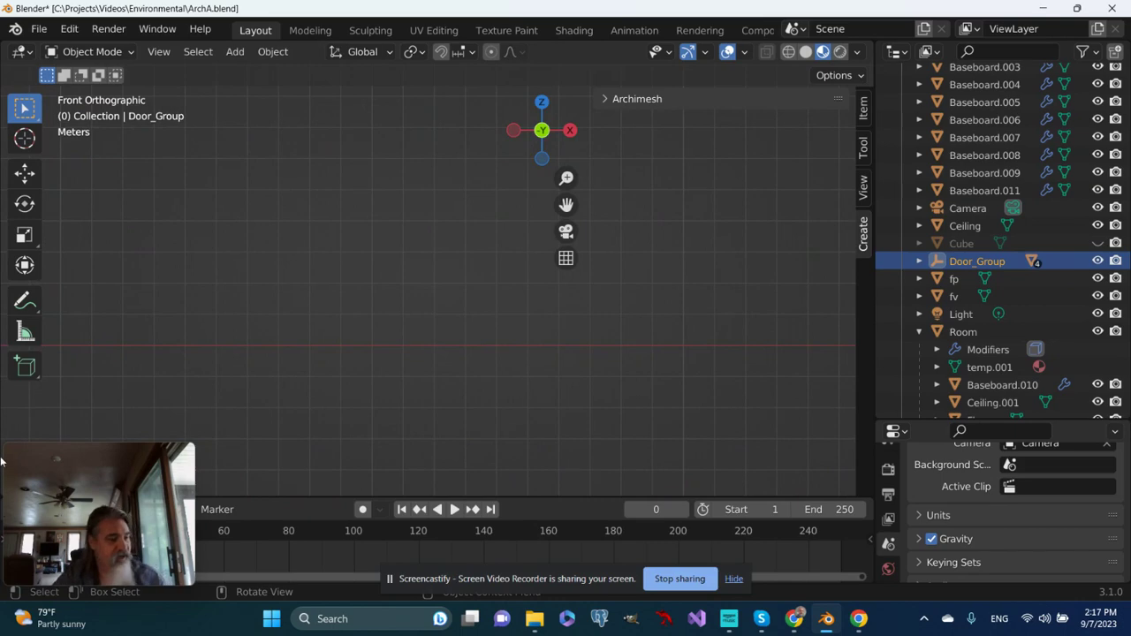
scroll(309, 355, "up", 5)
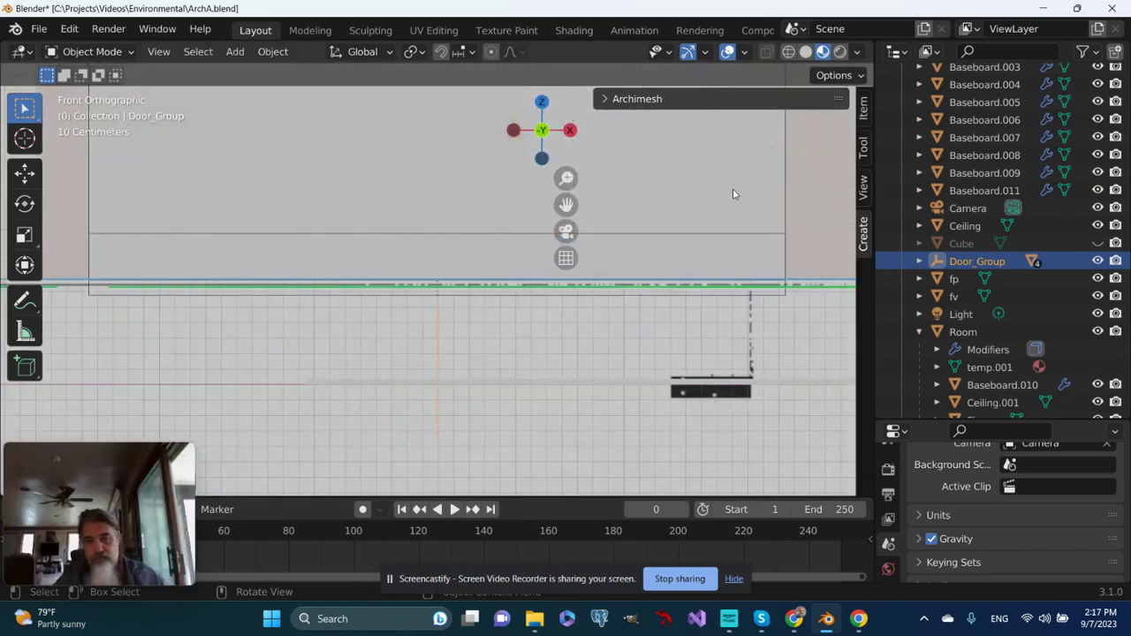
scroll(732, 194, "down", 4)
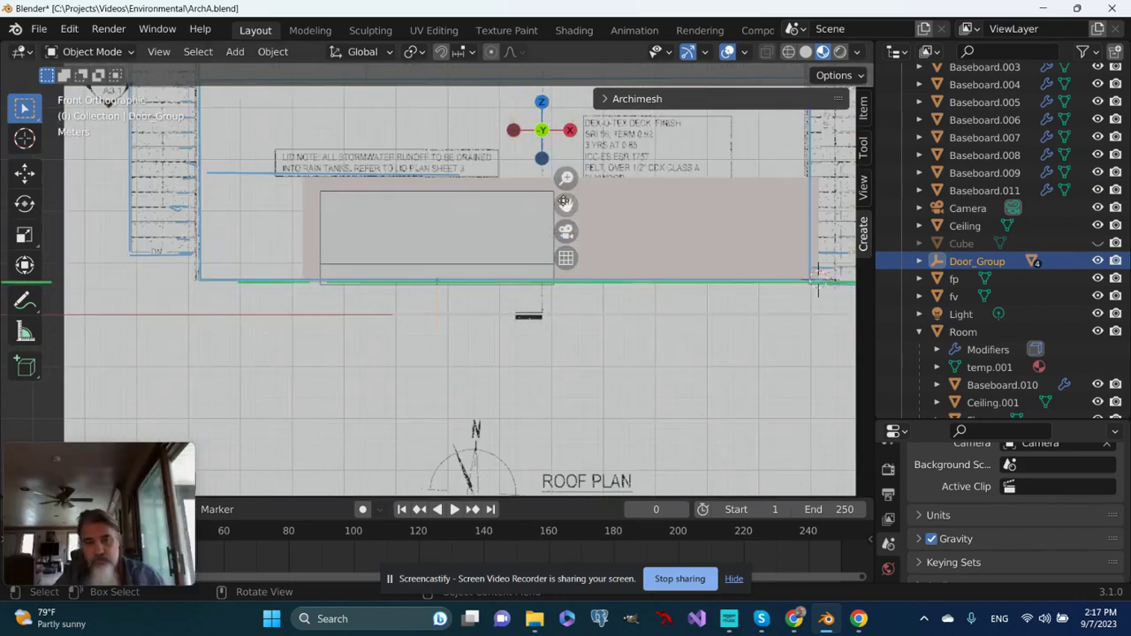
left_click_drag(564, 201, 429, 281)
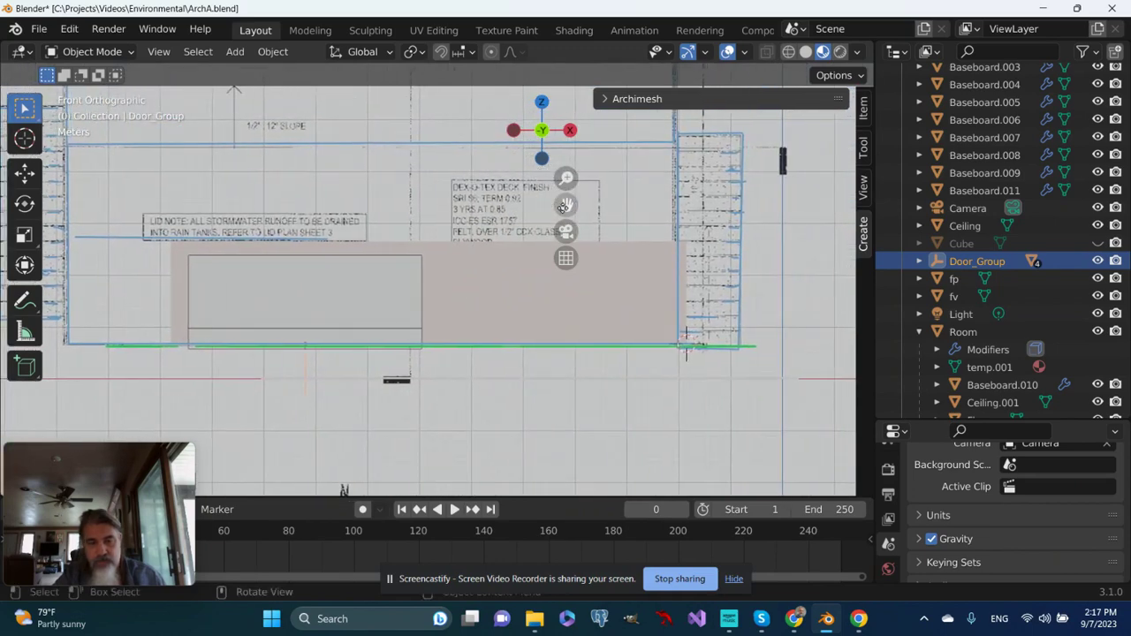
scroll(563, 205, "up", 1)
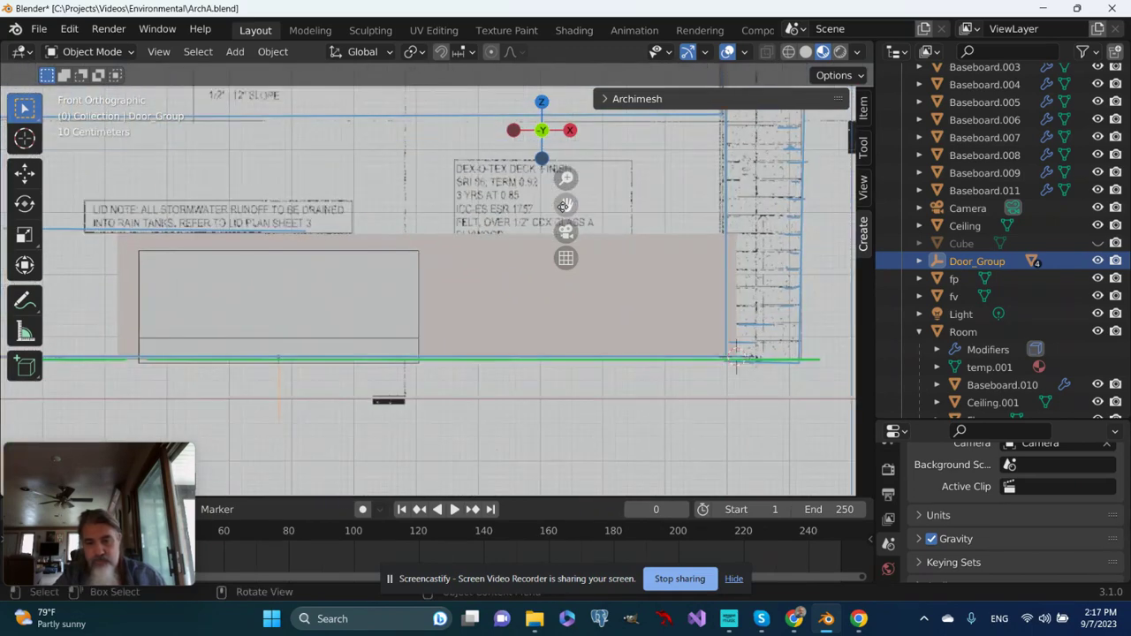
Add a second door opening left, with a 1.68 frame height and 0.88 frame width.
left_click(600, 99)
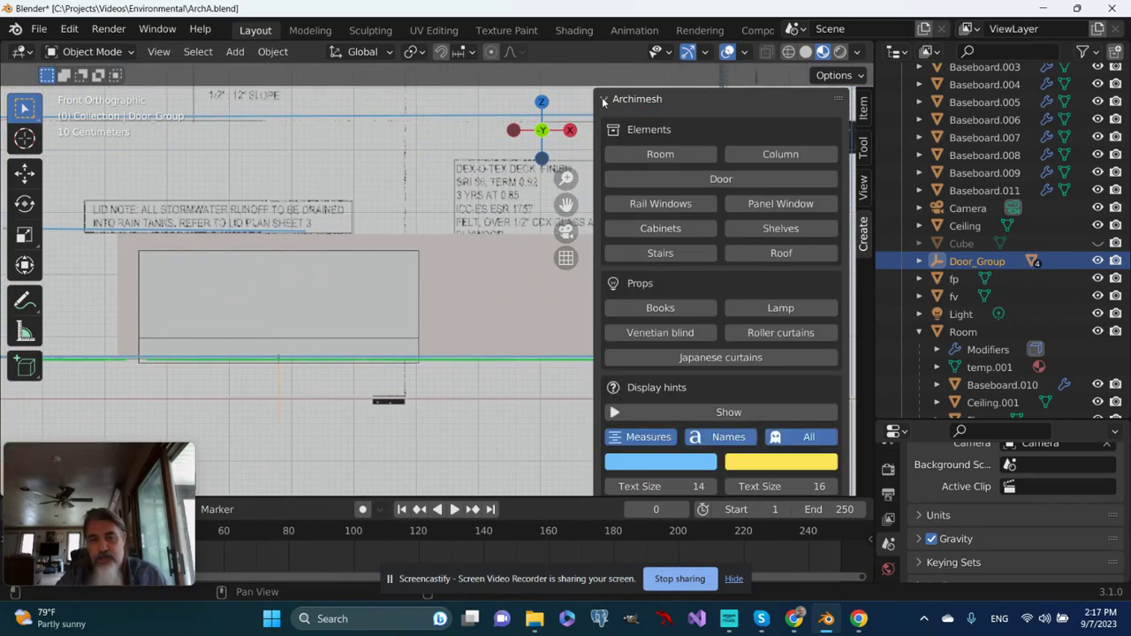
left_click(720, 178)
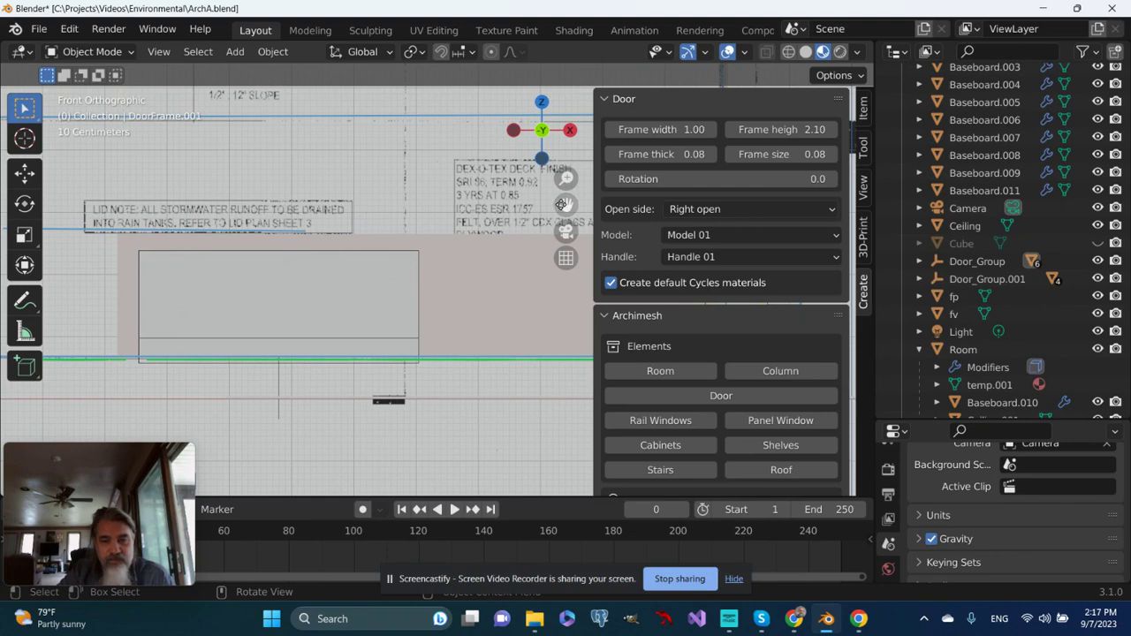
left_click_drag(565, 204, 374, 229)
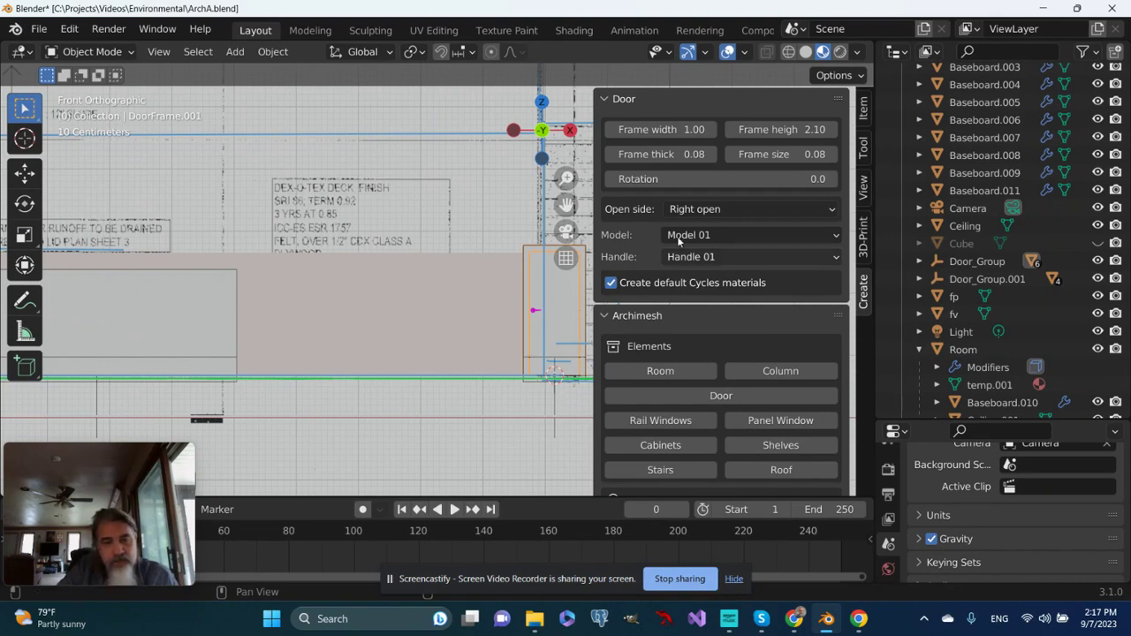
left_click(701, 210)
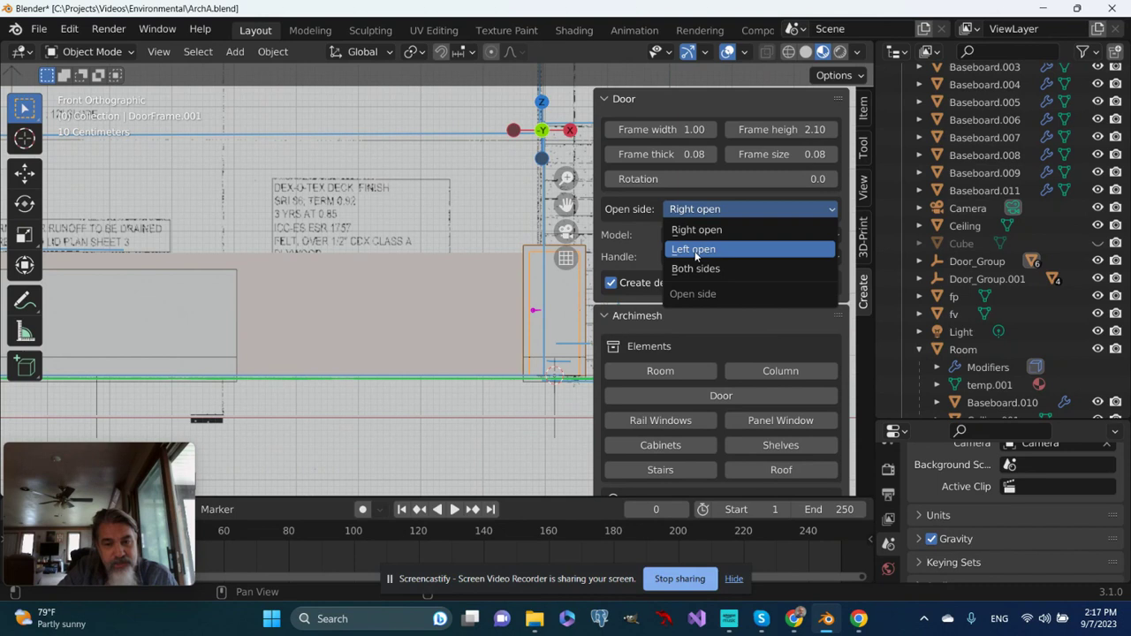
left_click(694, 250)
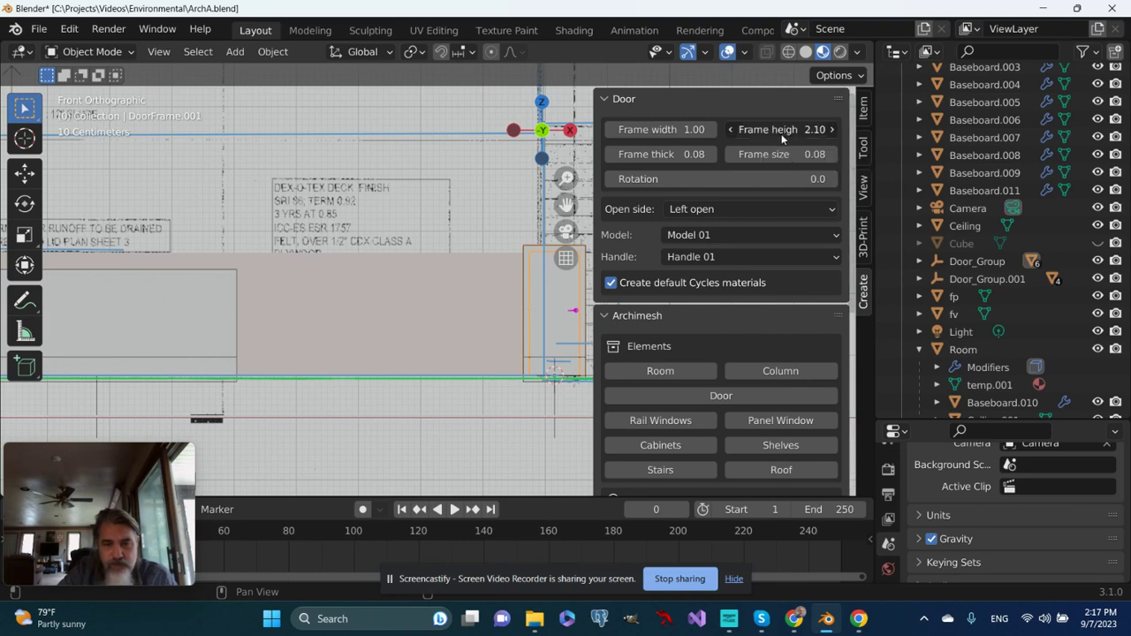
left_click_drag(781, 133, 770, 139)
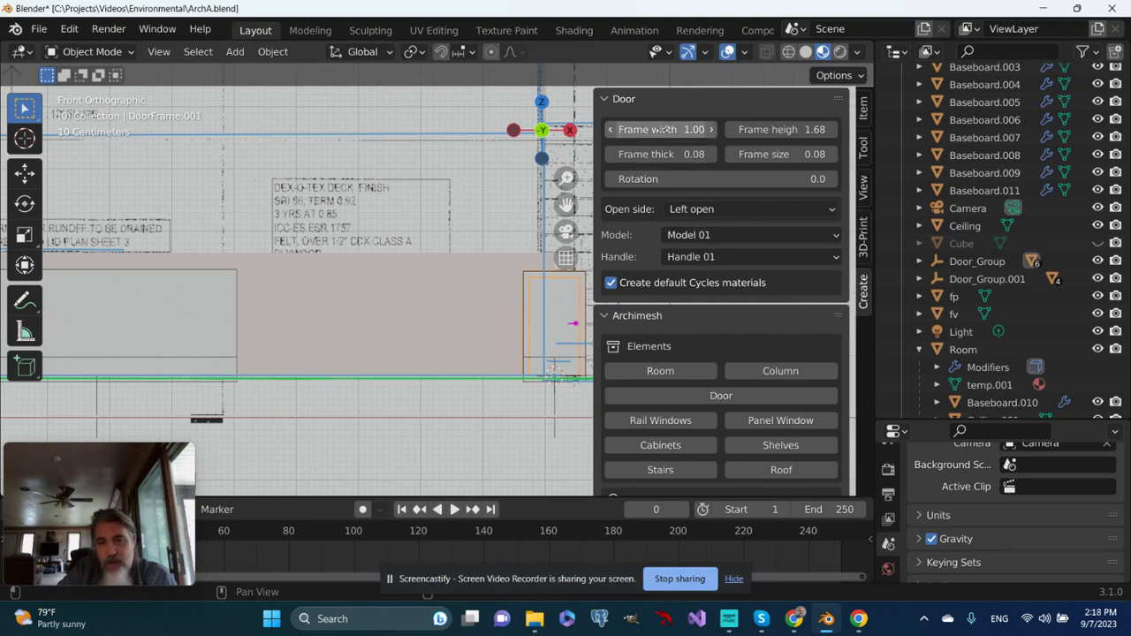
left_click_drag(670, 130, 667, 130)
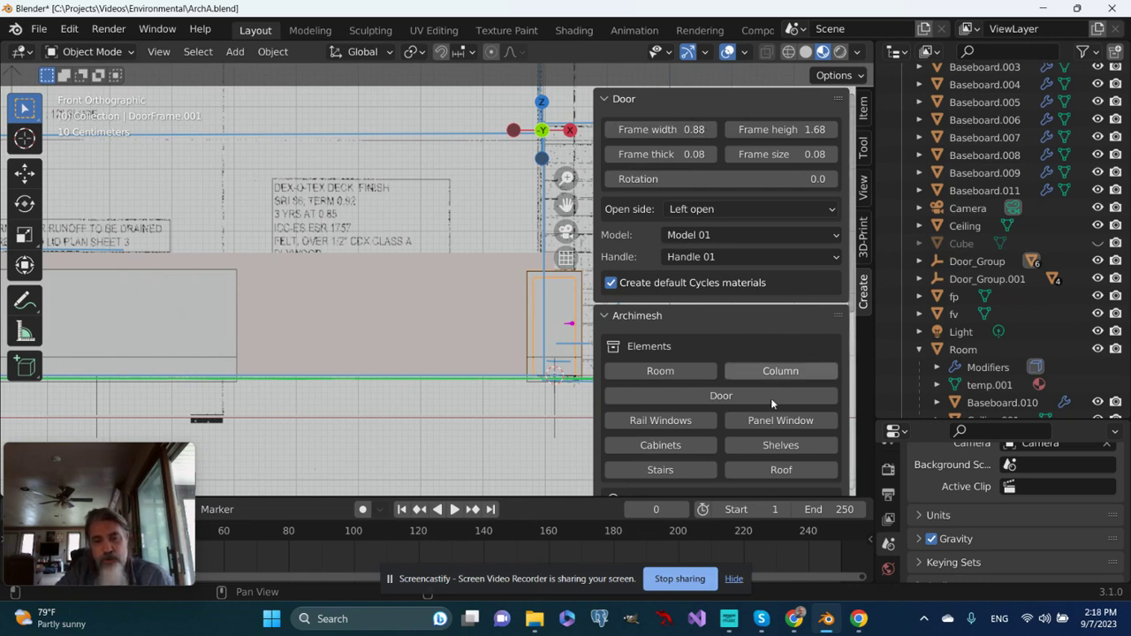
Change the door style to Model 05 and select Door_Group.001.
left_click(712, 237)
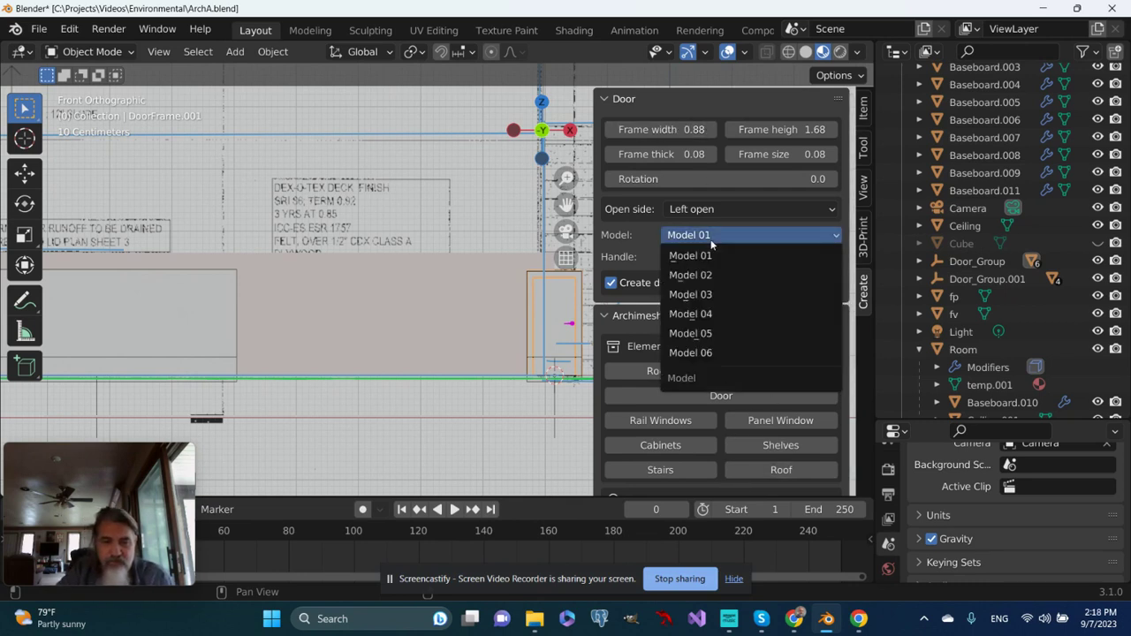
left_click(708, 350)
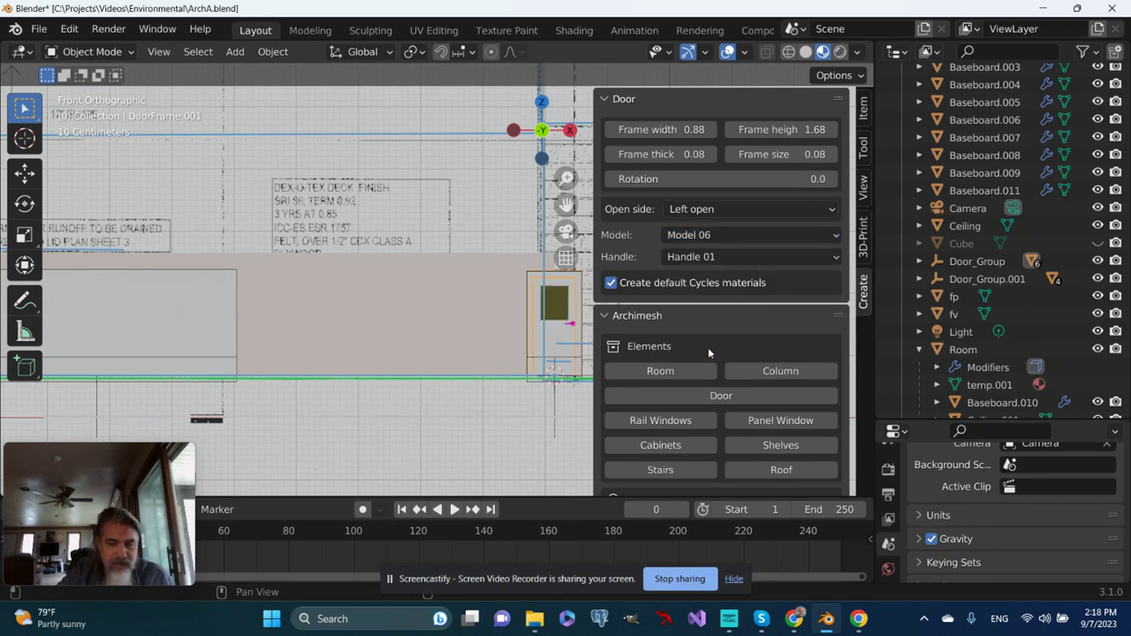
left_click(726, 233)
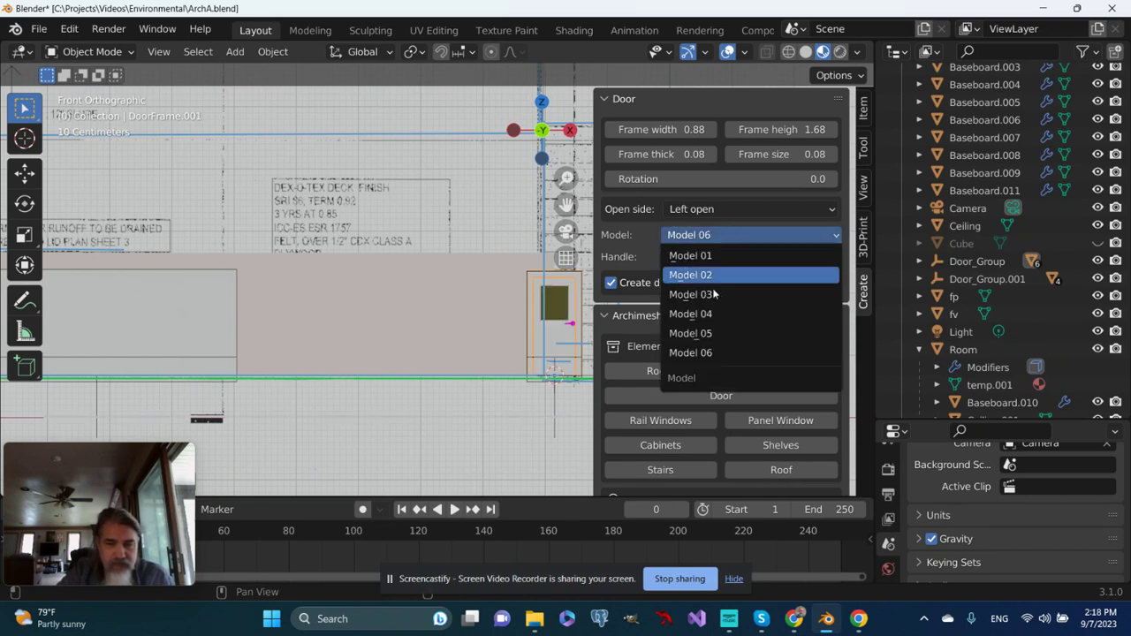
left_click(708, 336)
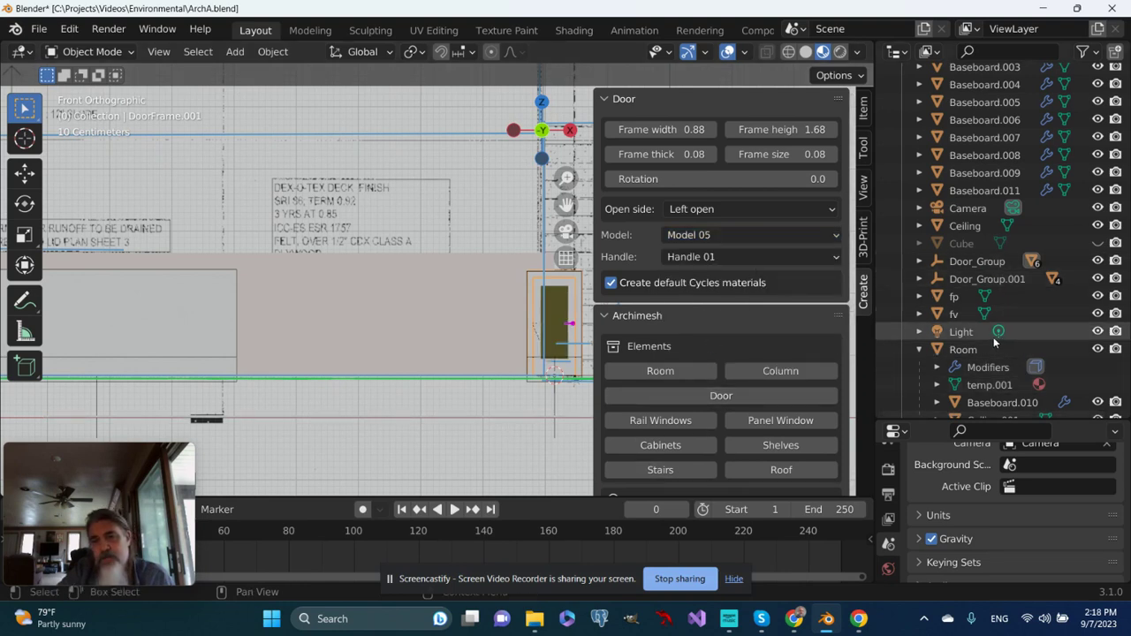
scroll(994, 318, "down", 2)
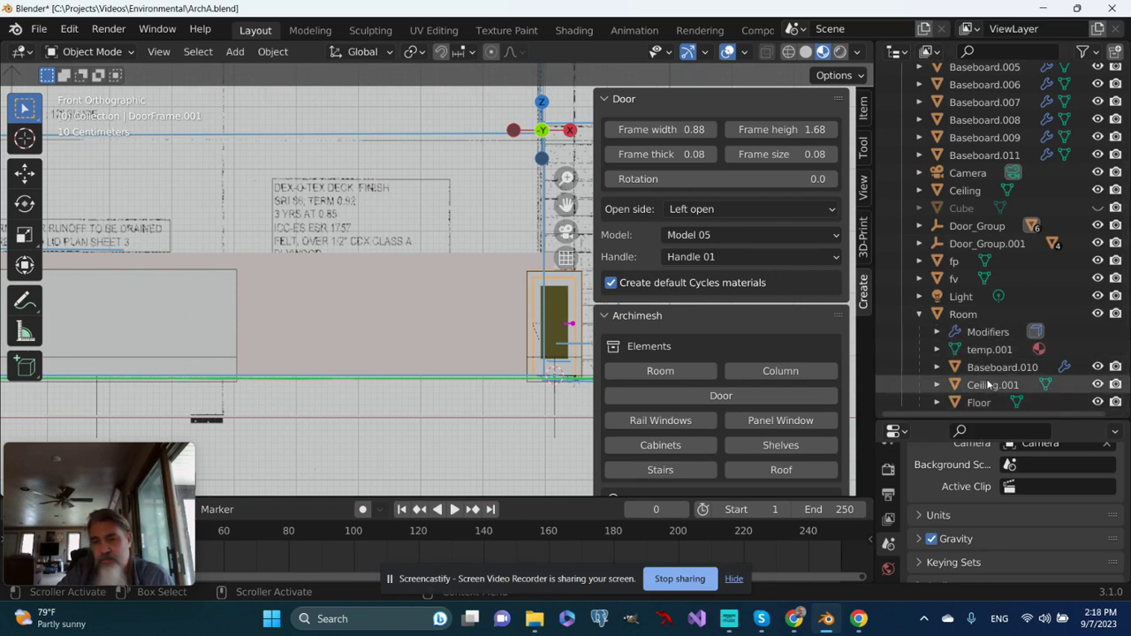
scroll(945, 367, "up", 5)
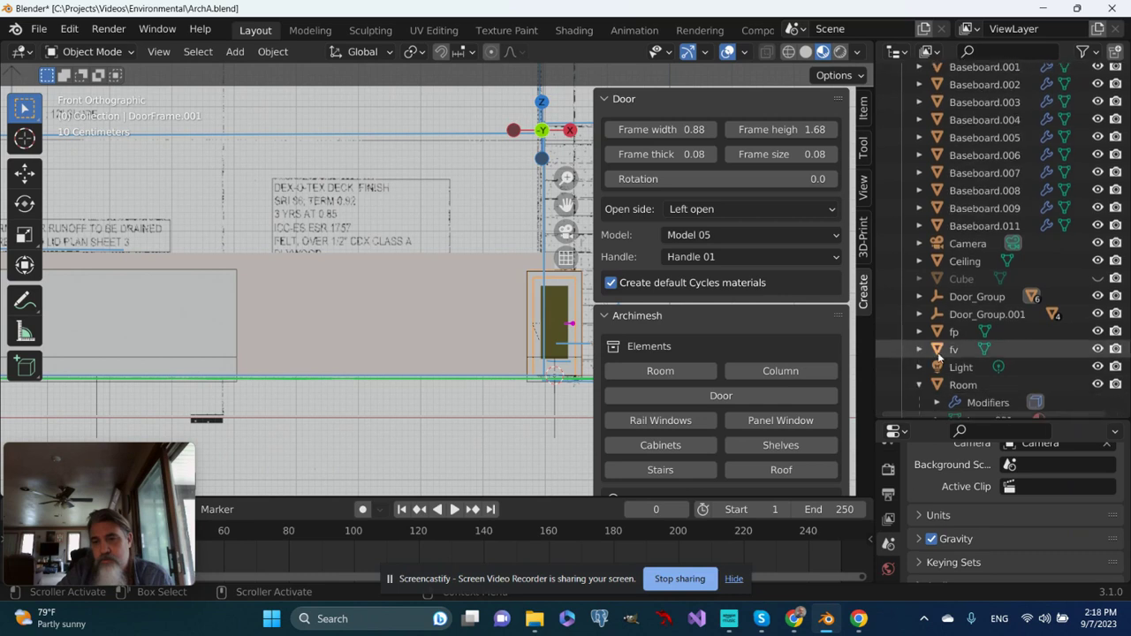
scroll(942, 370, "down", 2)
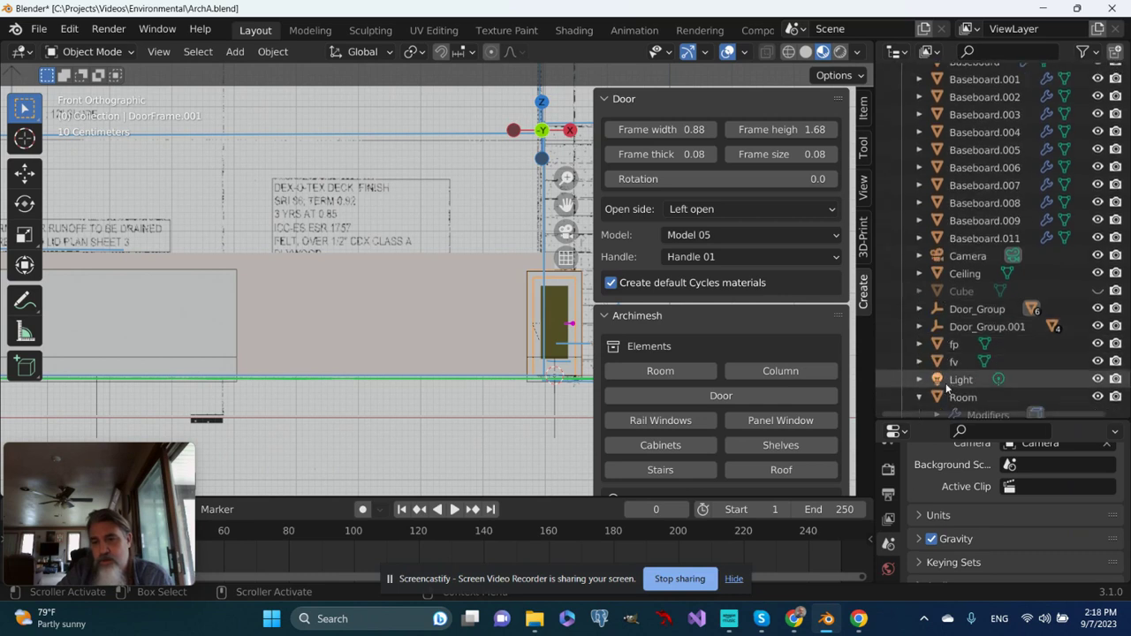
left_click(980, 327)
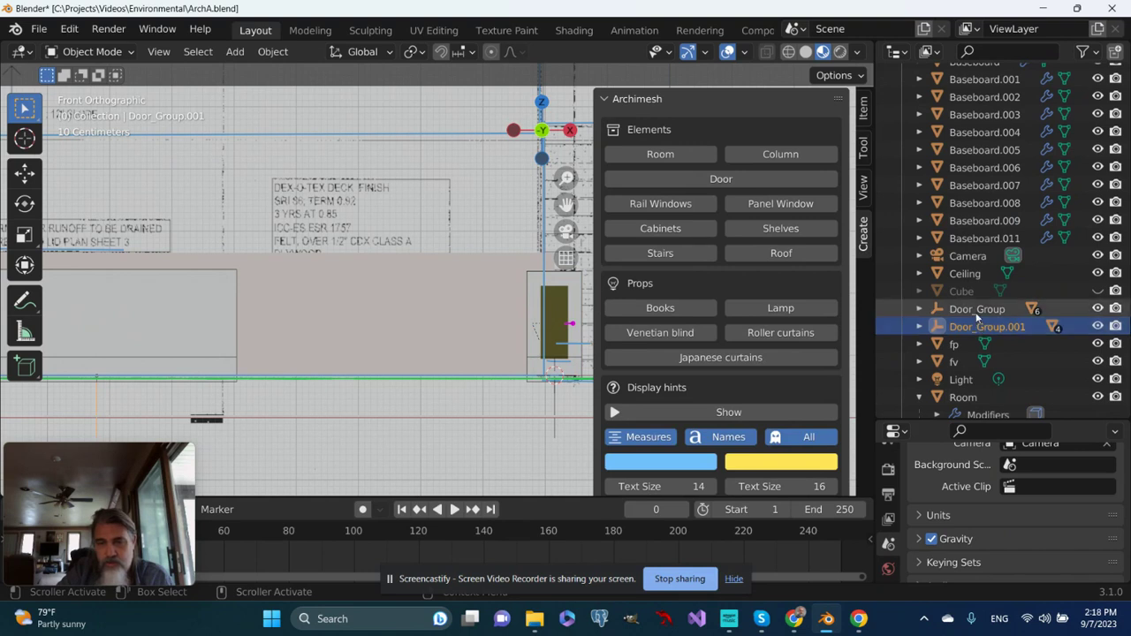
Move the entry door 4.279 m left along X, just right of the garage door.
left_click(974, 311)
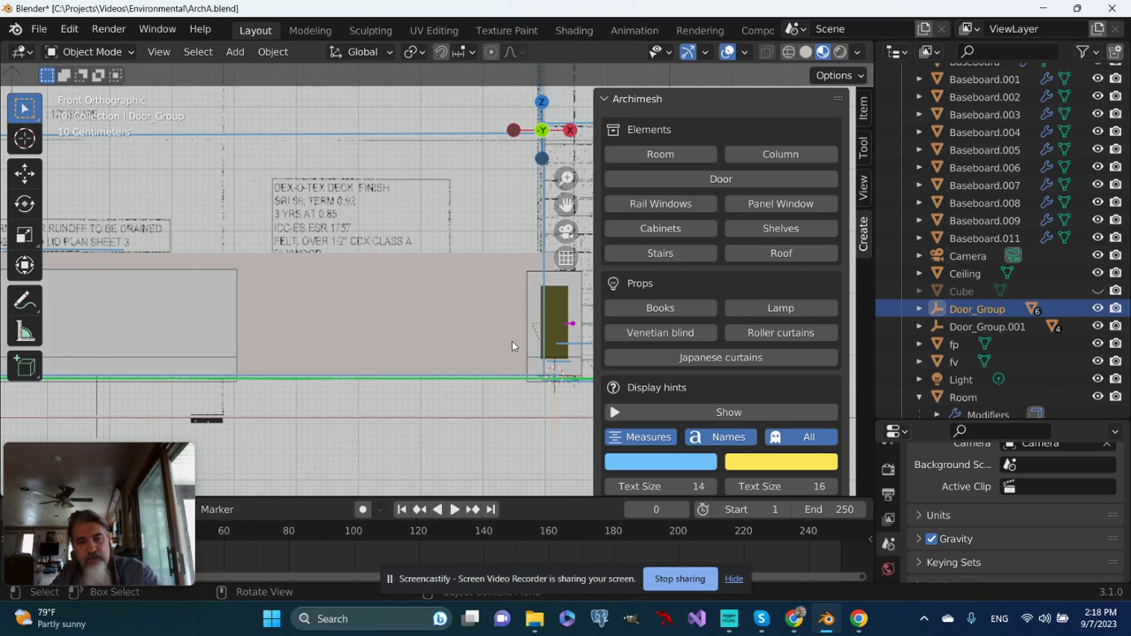
key("g")
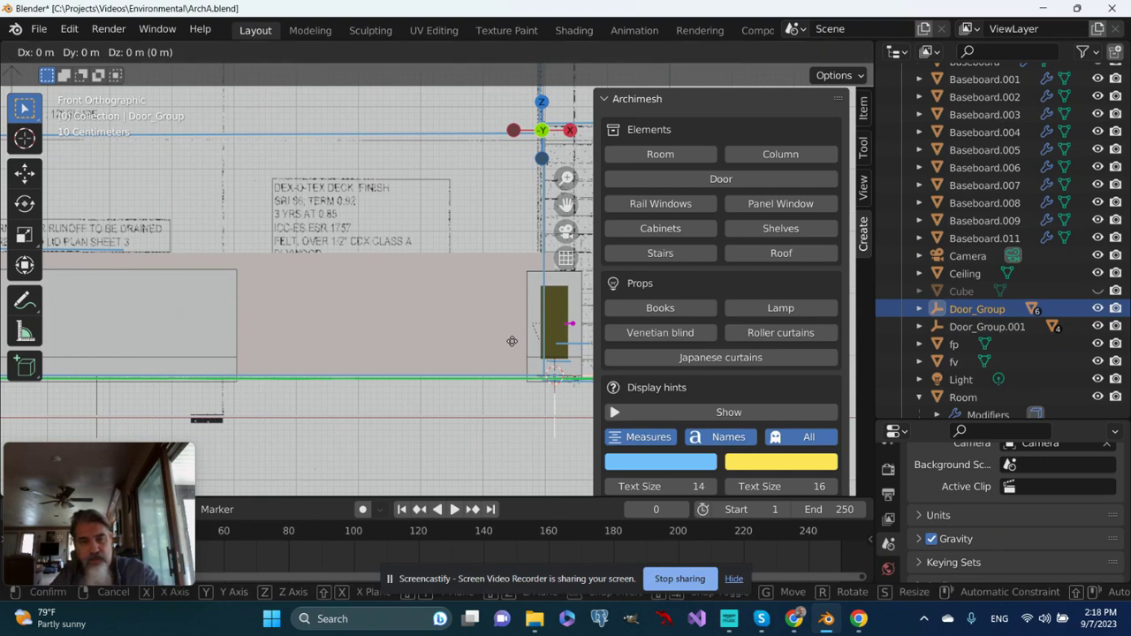
key("x")
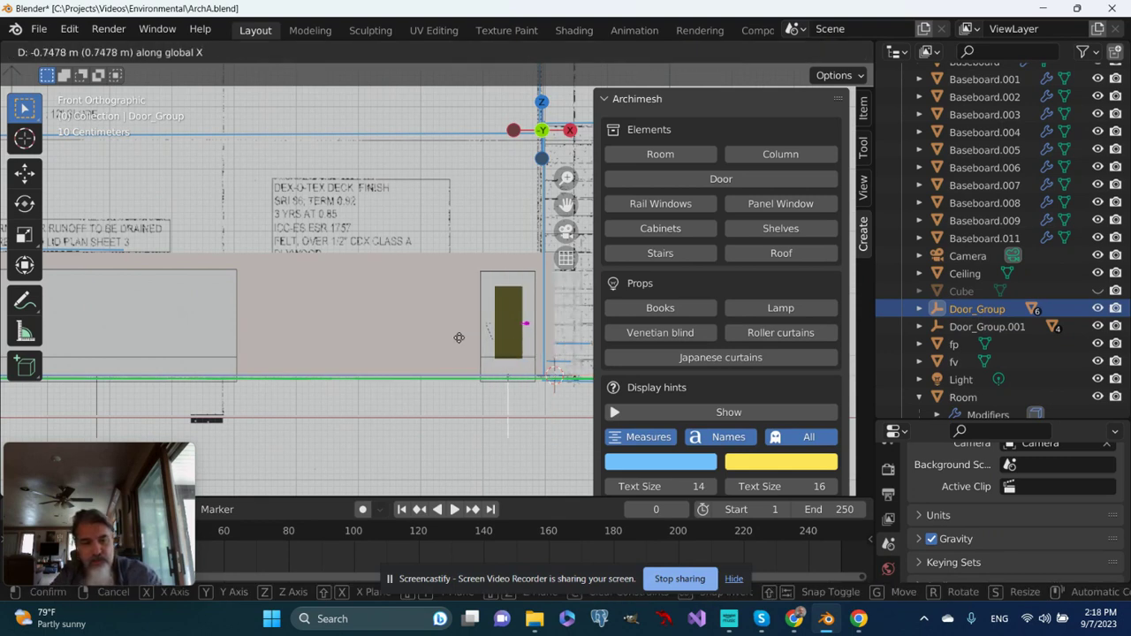
left_click(245, 346)
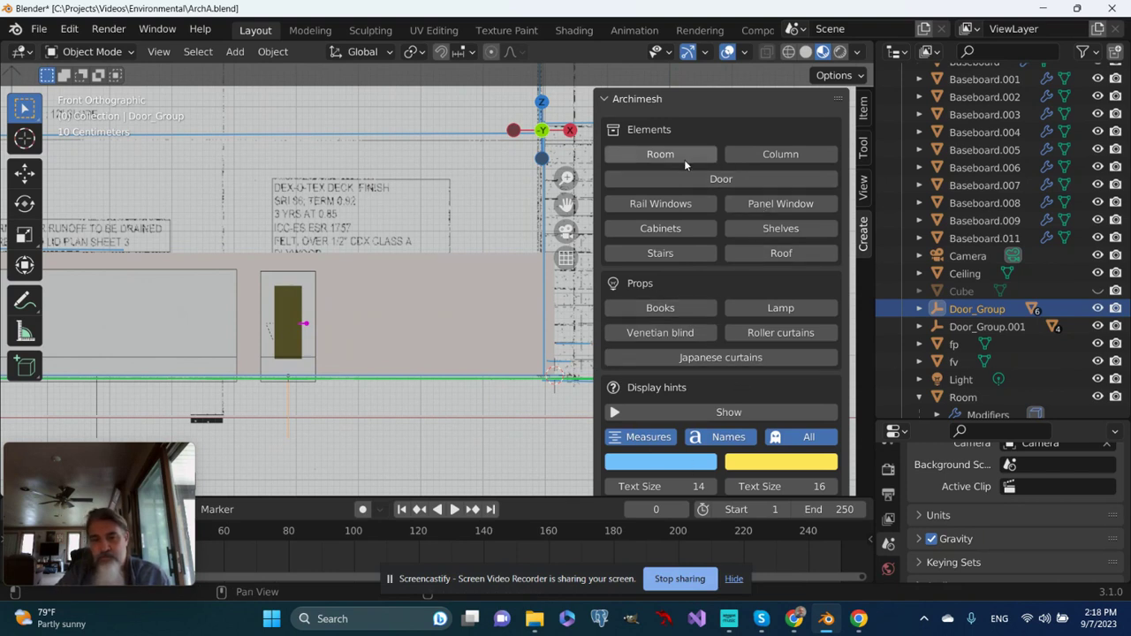
Add a panel window and set its horizontal pane count to 1.
left_click(761, 204)
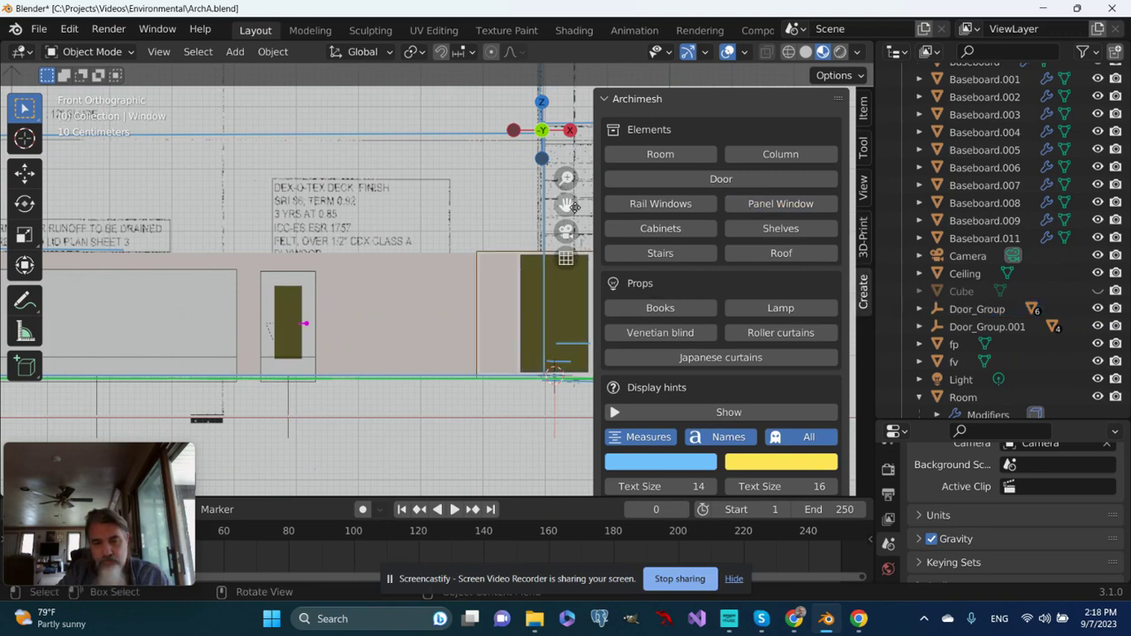
left_click_drag(569, 204, 457, 211)
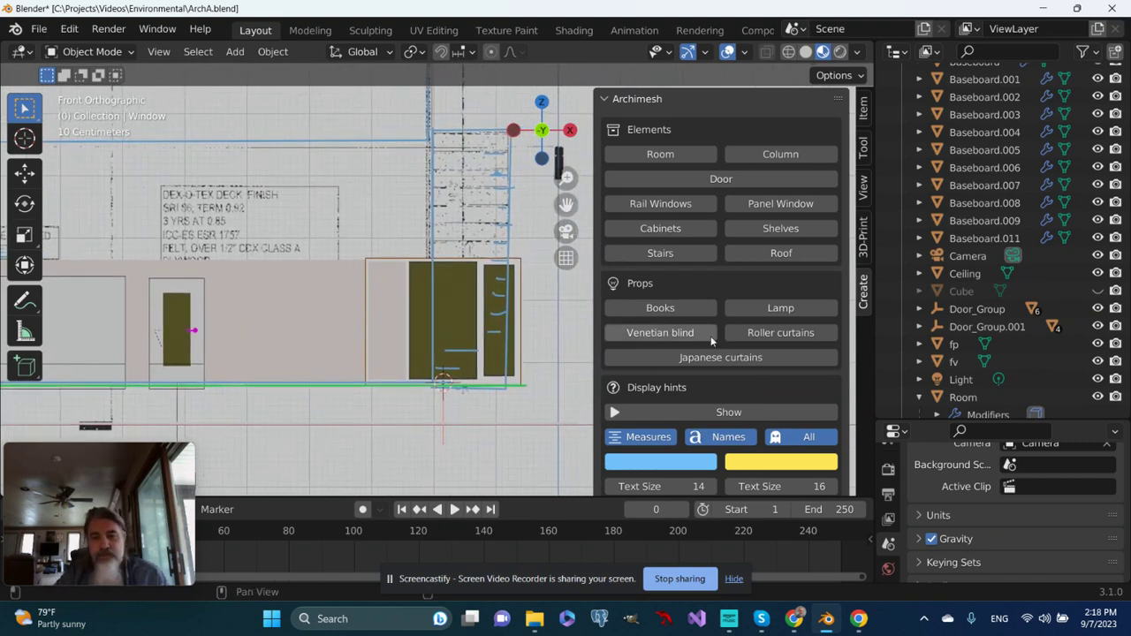
left_click(604, 100)
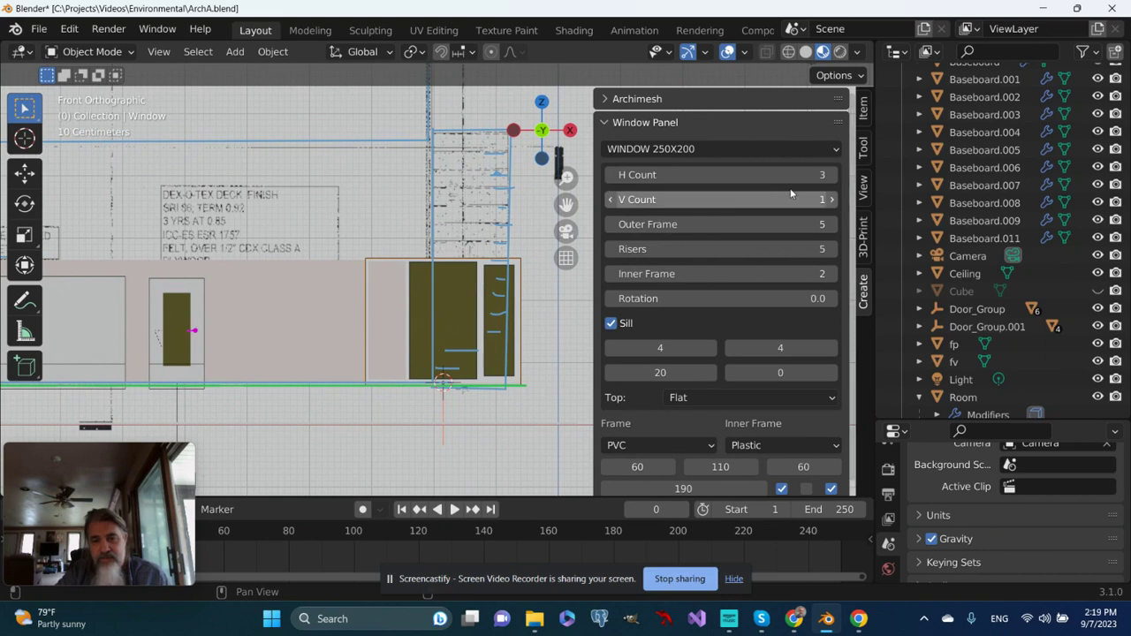
left_click(720, 175)
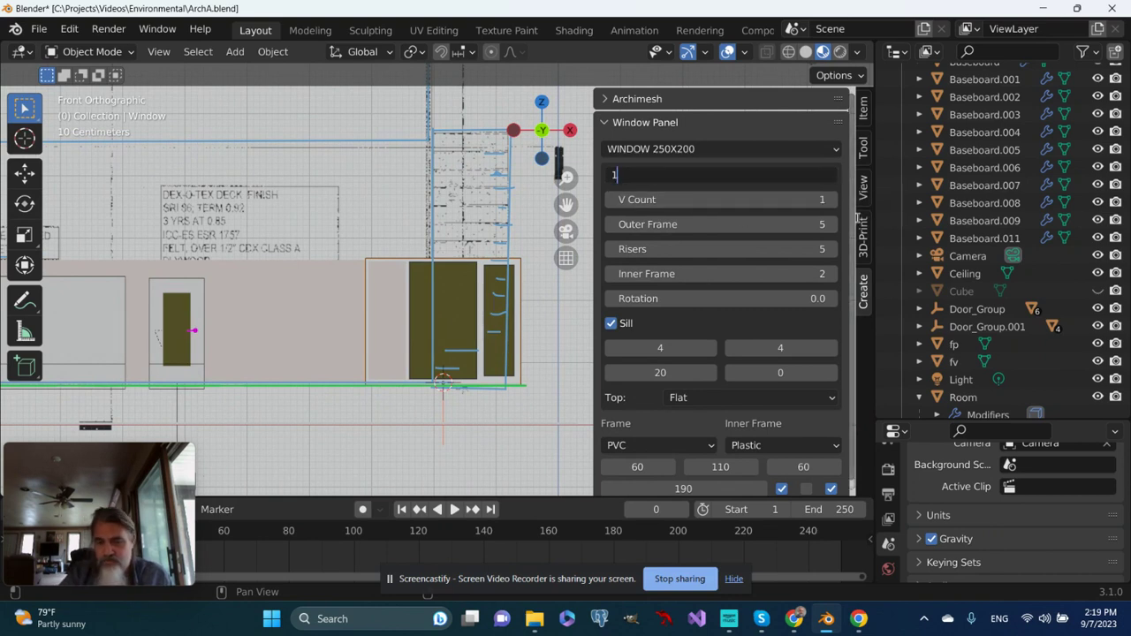
key("Return")
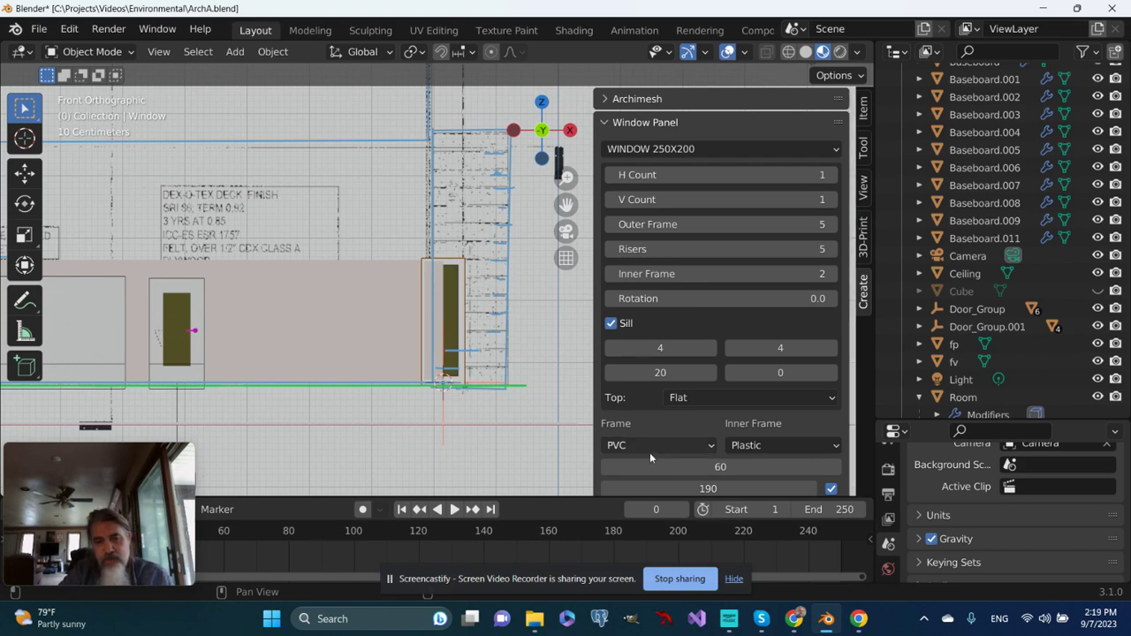
Narrow the window frame and collapse the Window Panel settings.
scroll(751, 469, "down", 1)
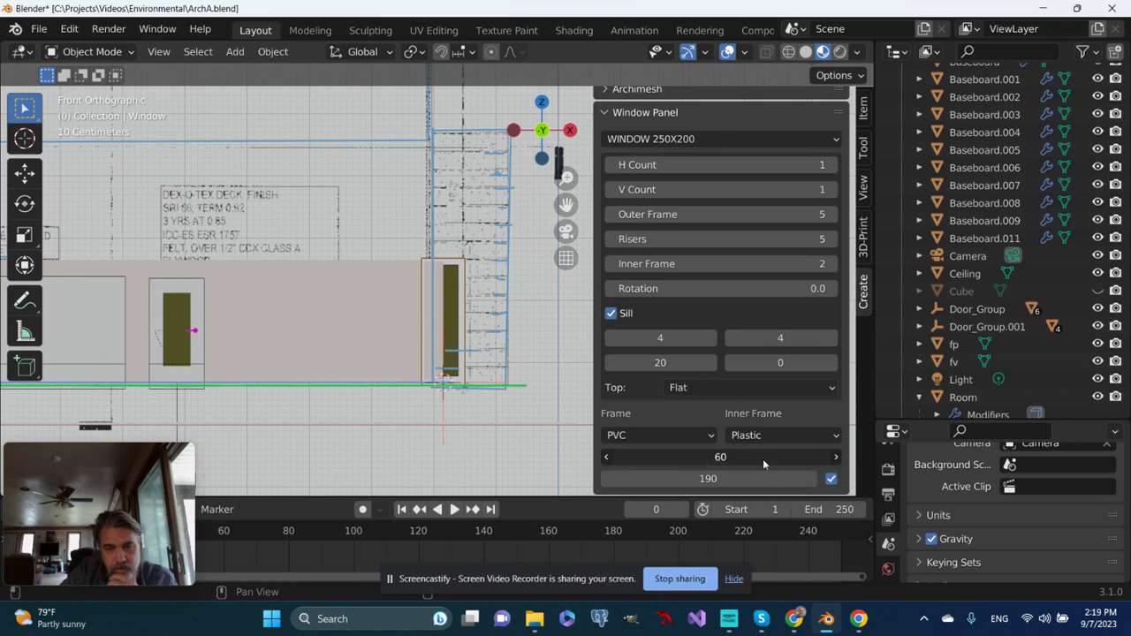
left_click_drag(763, 458, 701, 478)
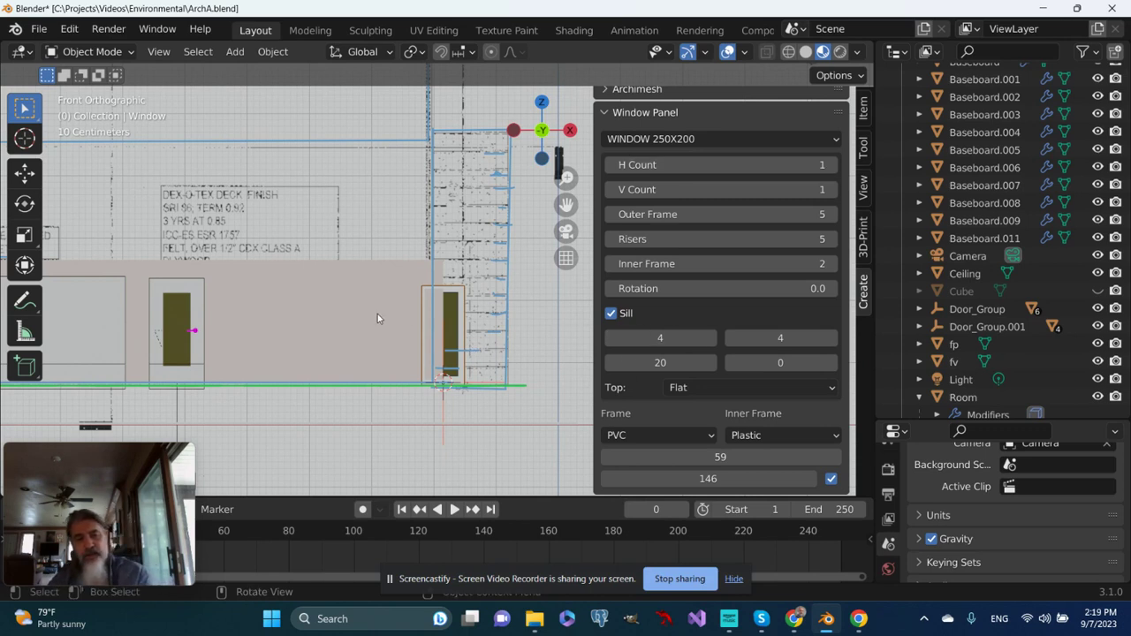
left_click(605, 114)
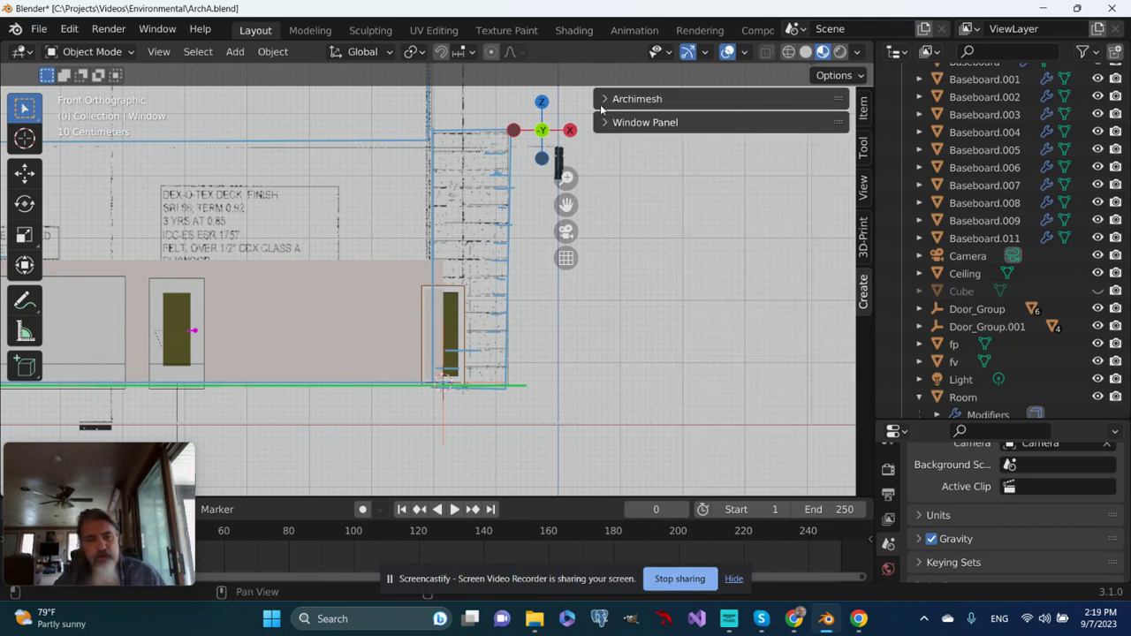
Select the Room and run Archimesh Auto Holes, creating the temp.001 cutter.
left_click(365, 285)
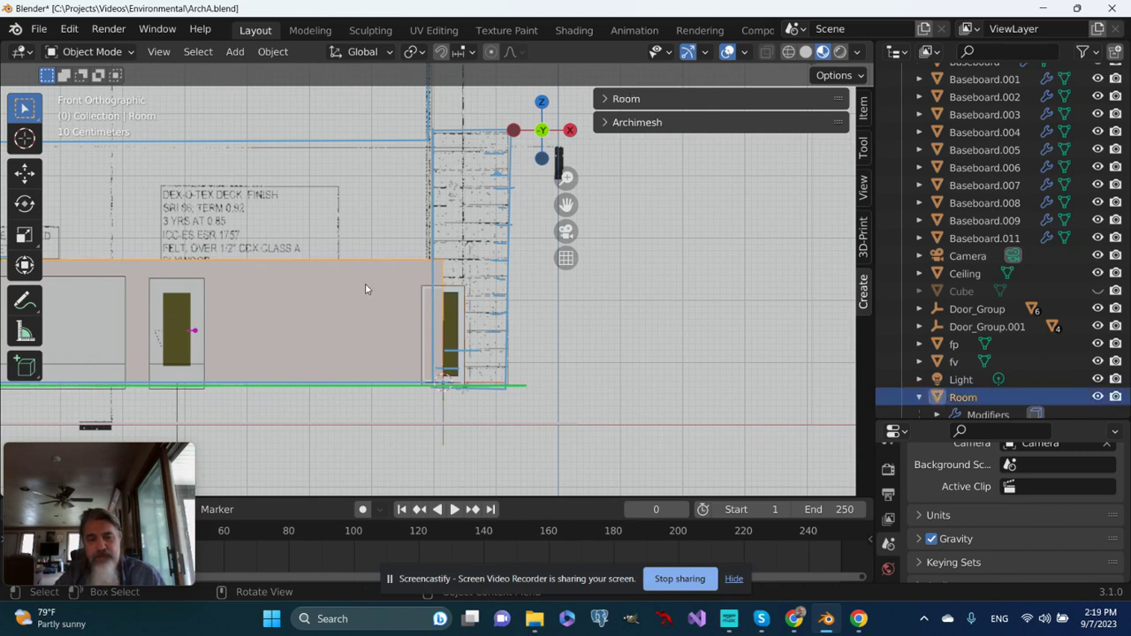
left_click(604, 100)
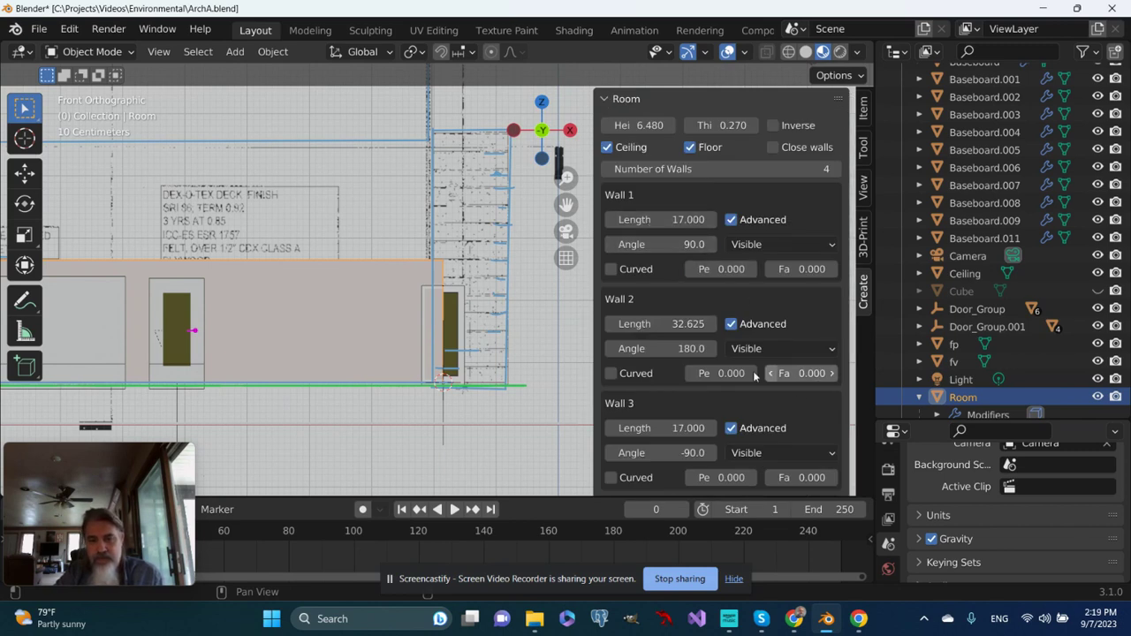
scroll(733, 366, "down", 3)
scroll(740, 360, "down", 4)
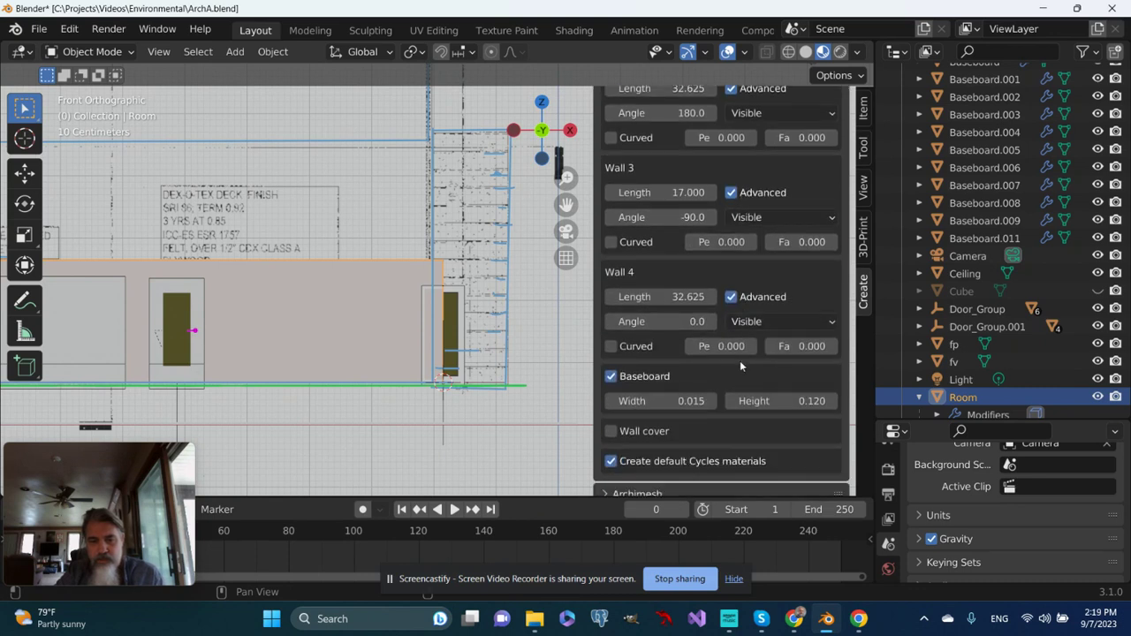
scroll(739, 361, "up", 3)
scroll(740, 361, "up", 4)
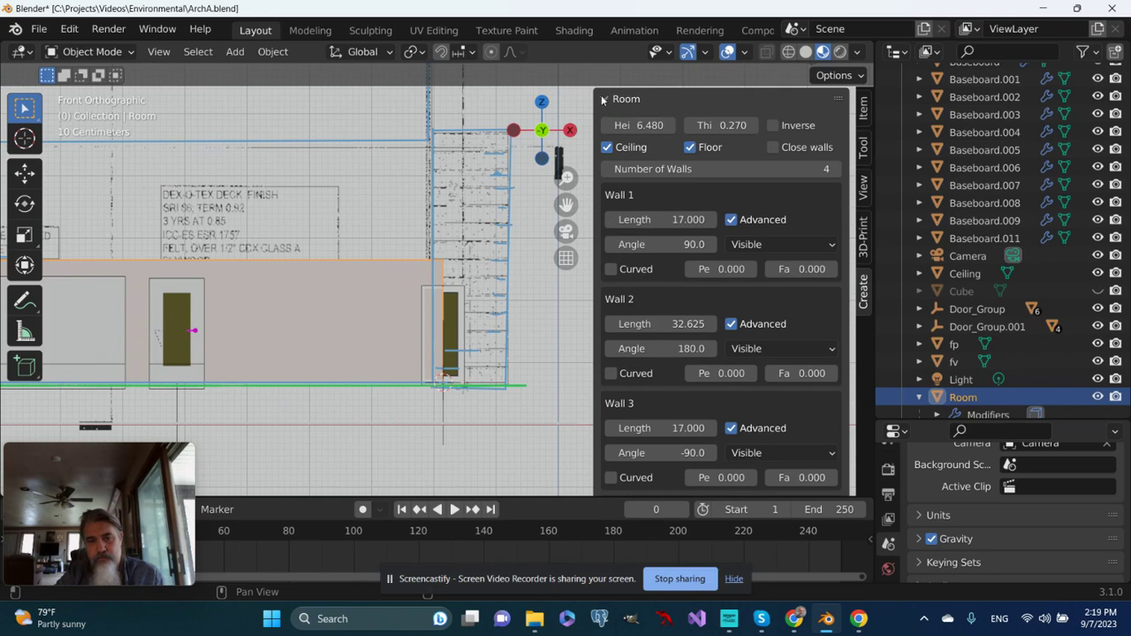
left_click(604, 99)
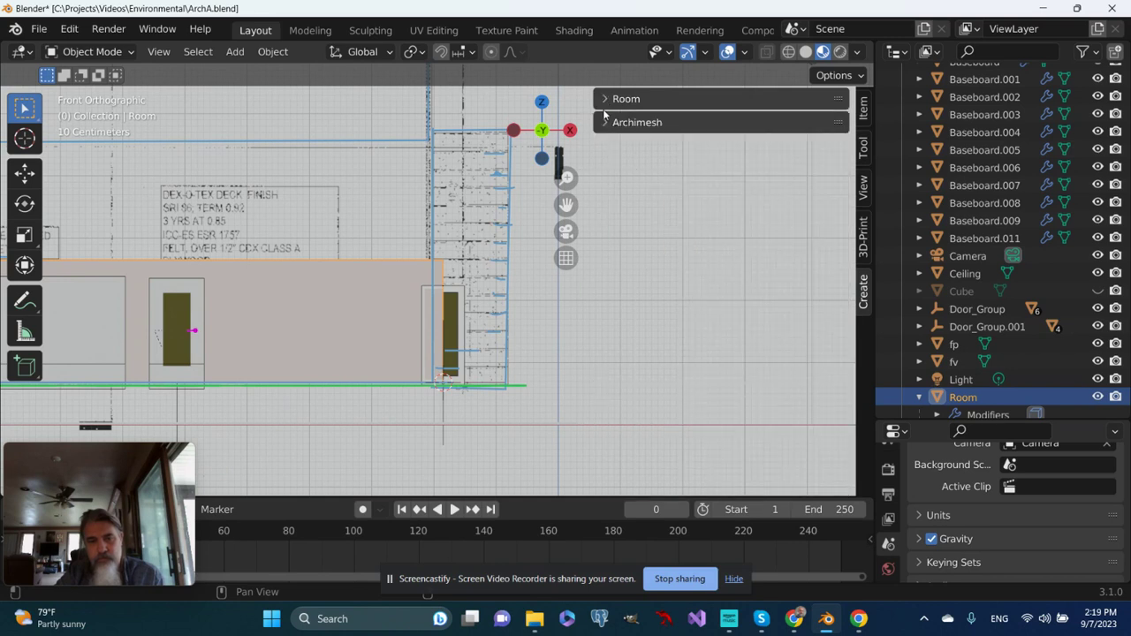
left_click(606, 122)
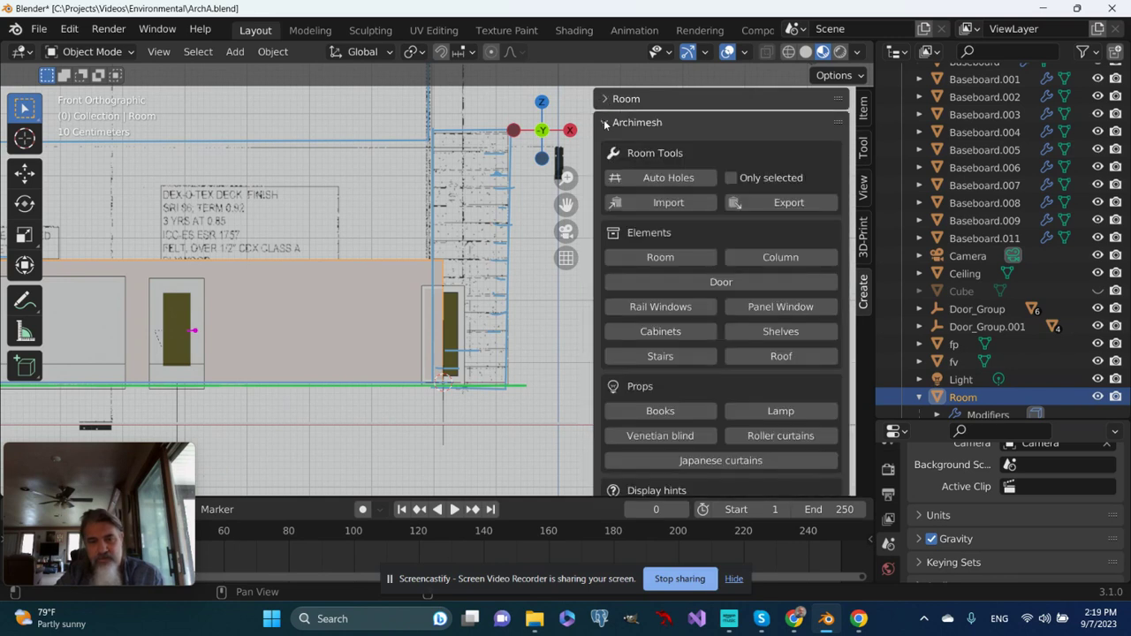
left_click(667, 179)
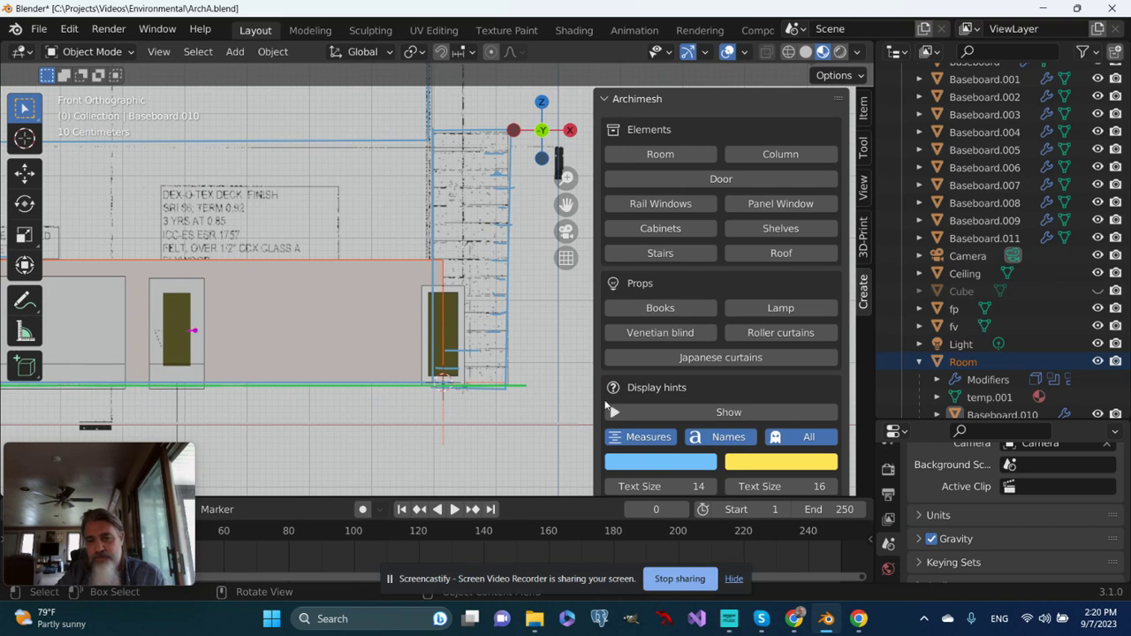
Slide Window_Group about 3.34 m left along X, beside the entry door.
scroll(986, 388, "down", 5)
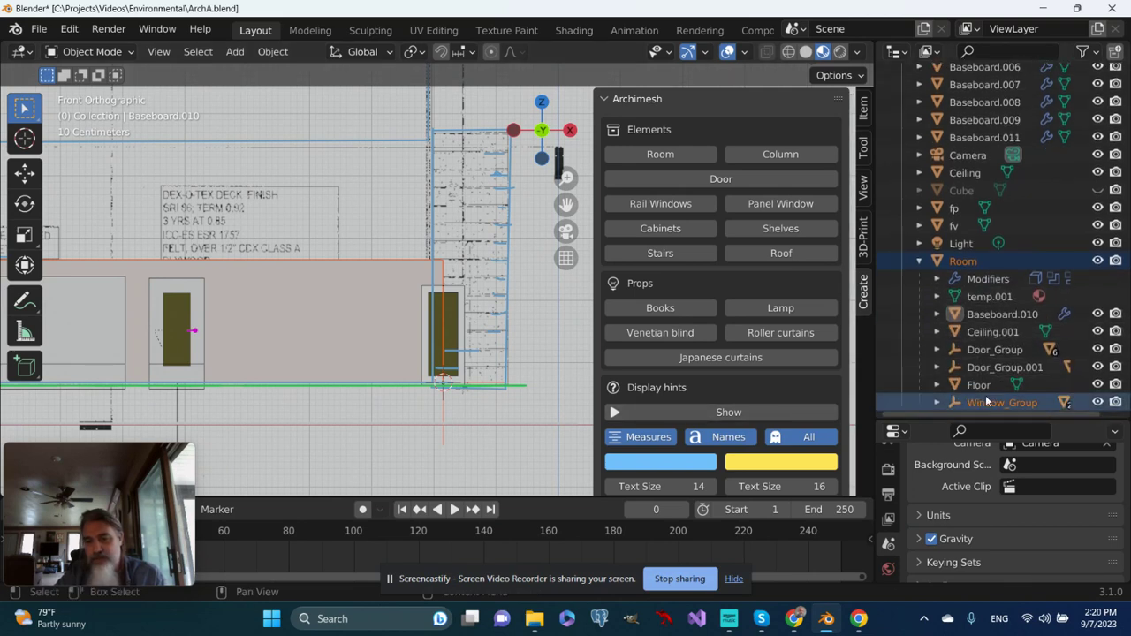
left_click(998, 403)
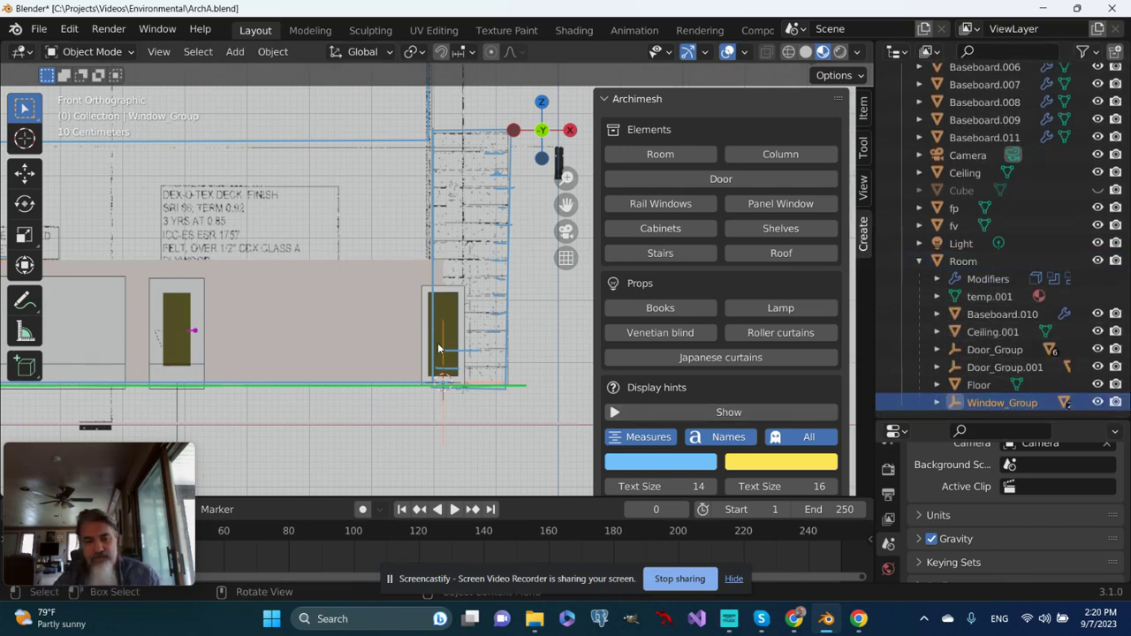
key("g")
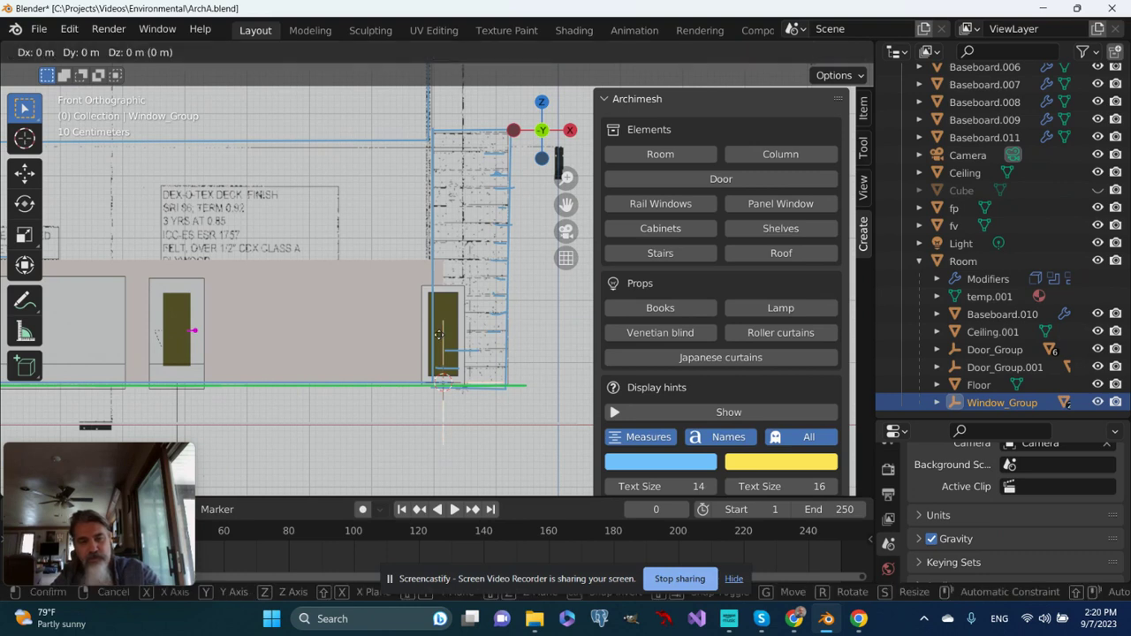
key("x")
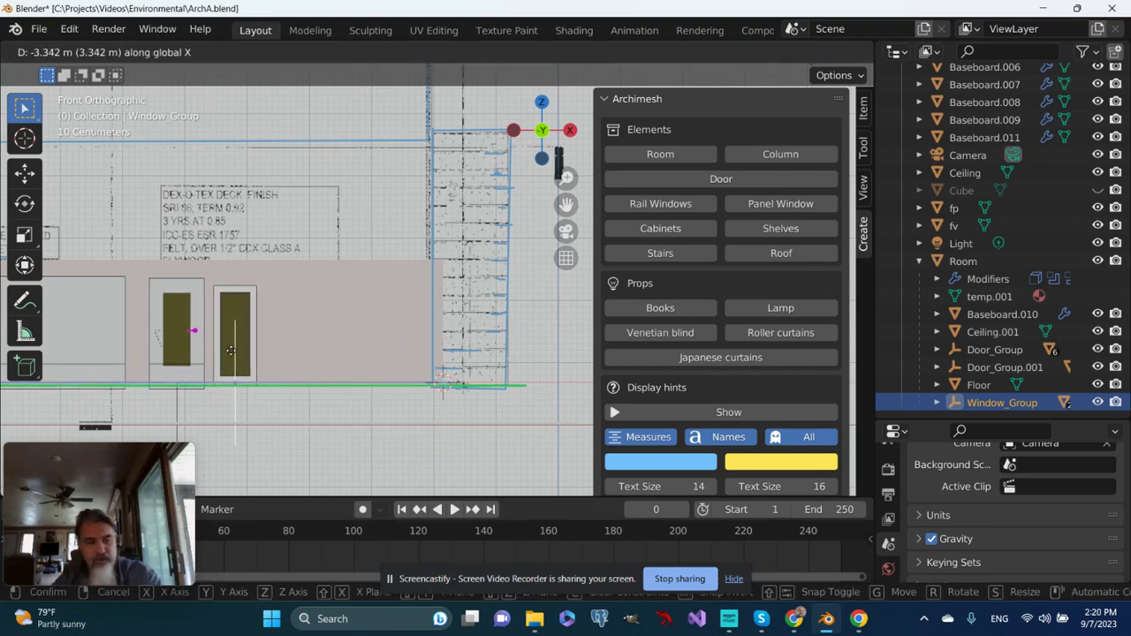
left_click(233, 357)
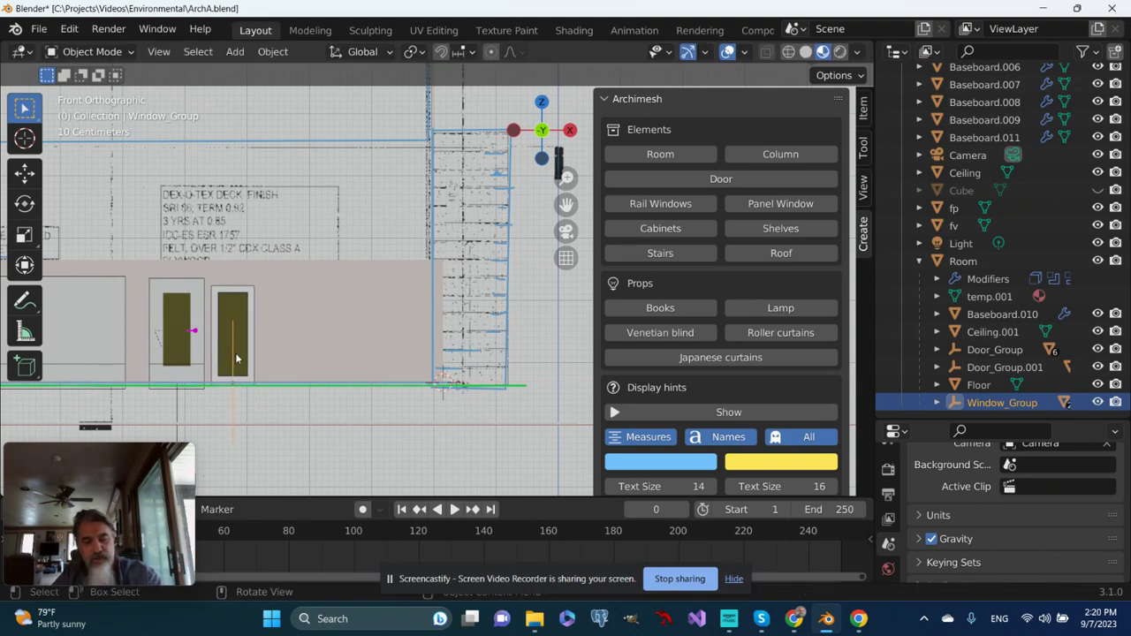
Raise the window group slightly along Z.
key("g")
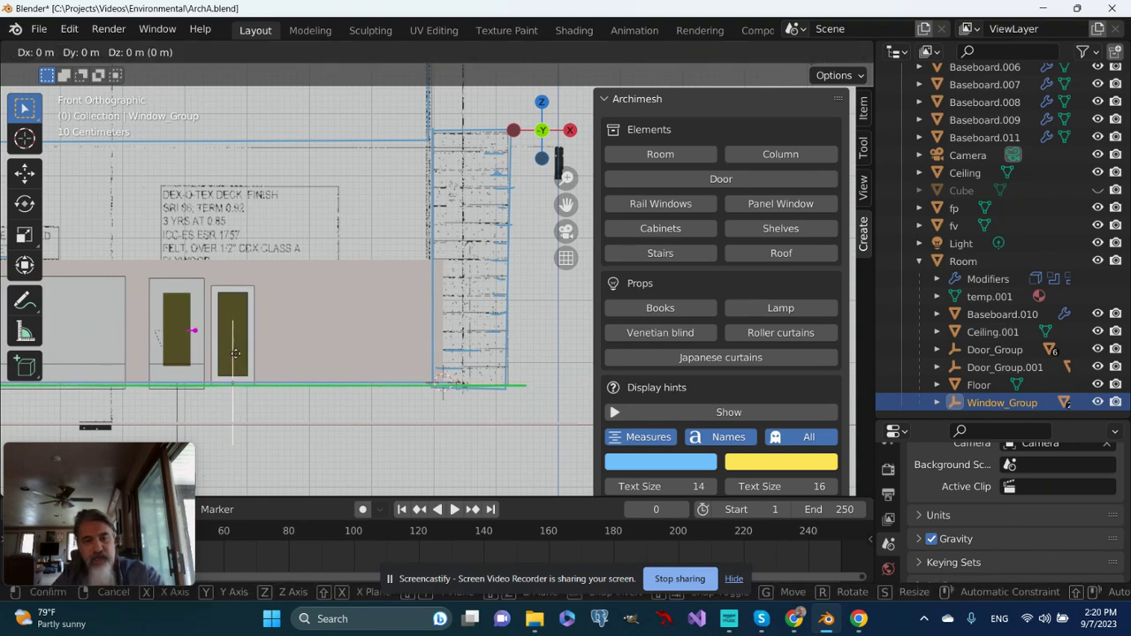
key("z")
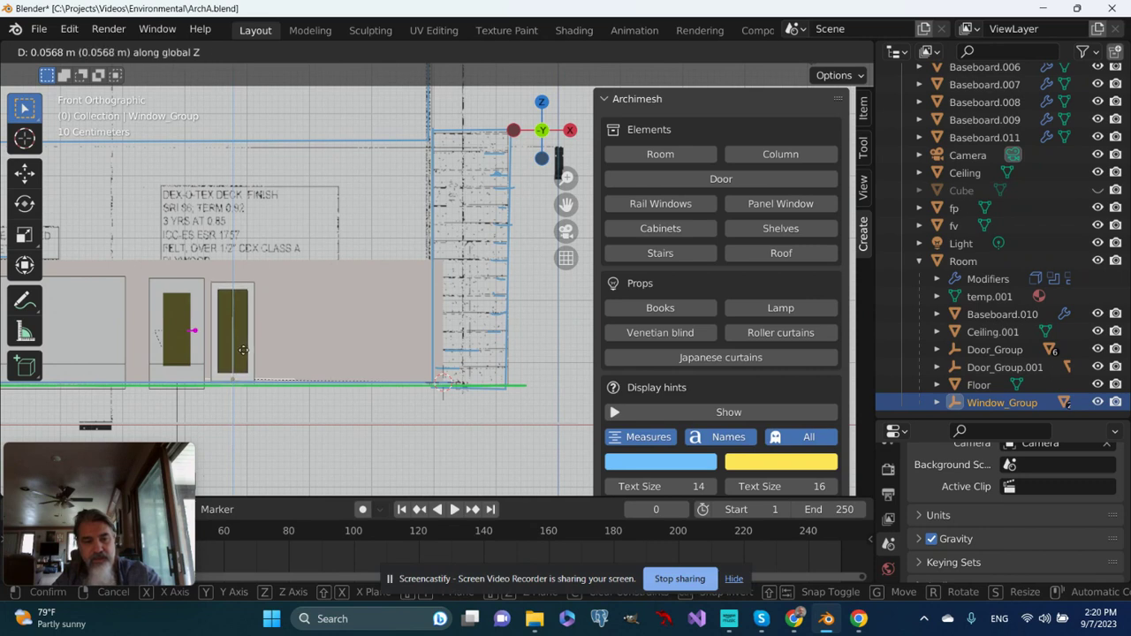
left_click(244, 345)
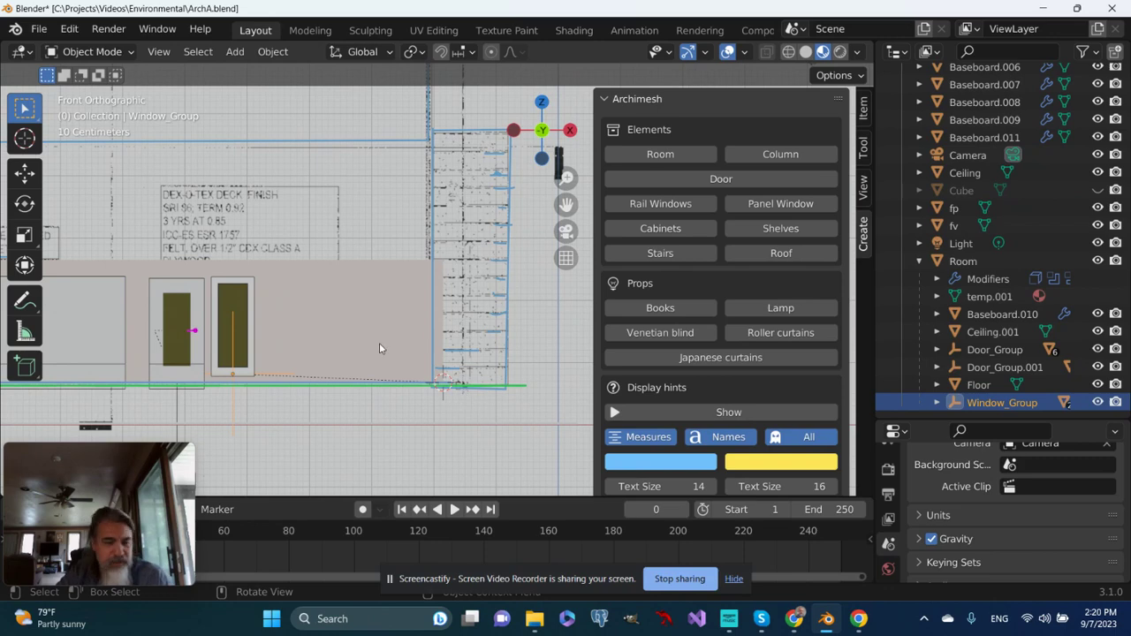
Orbit and pan into a perspective view with the building reference facing the viewer.
middle_click_drag(379, 343, 470, 279)
left_click_drag(566, 204, 432, 347)
middle_click_drag(432, 348, 410, 322)
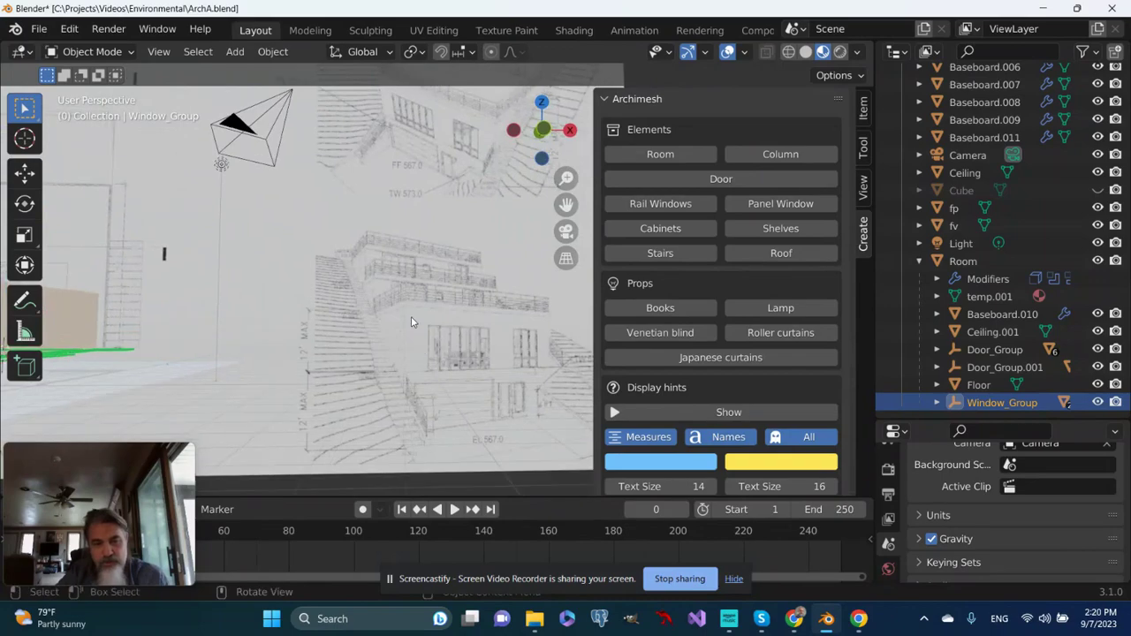